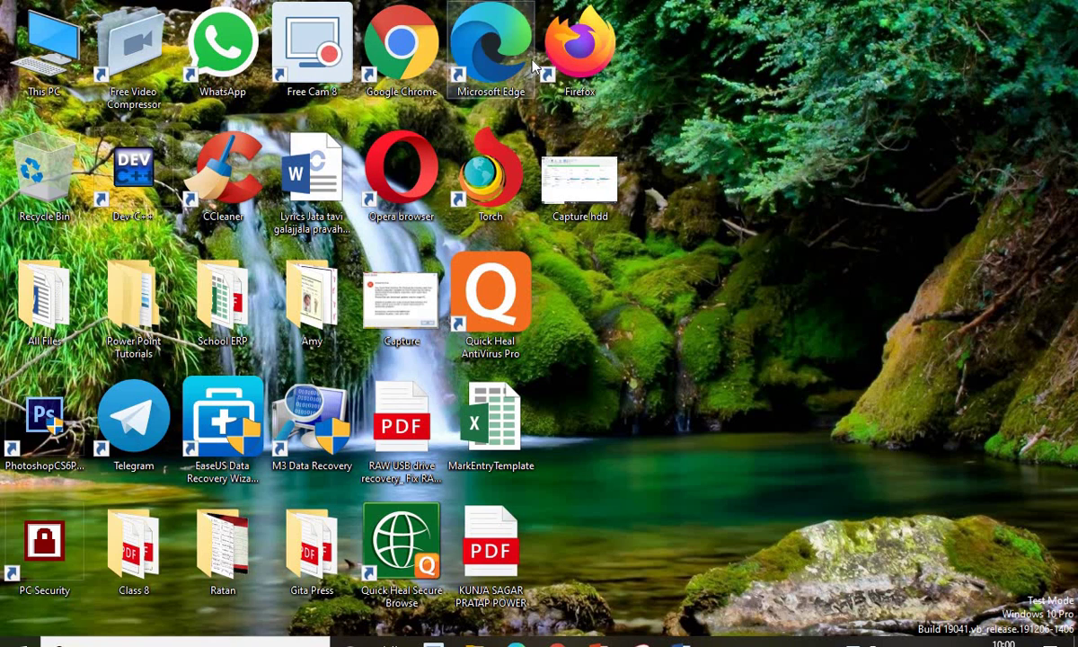
double_click(492, 58)
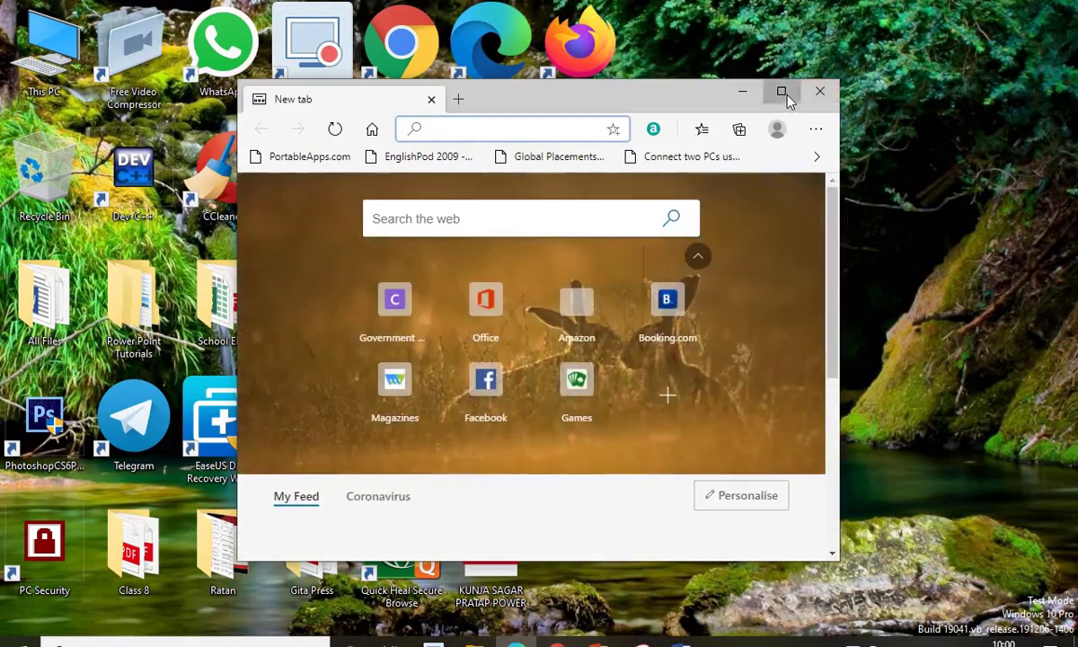
left_click(781, 93)
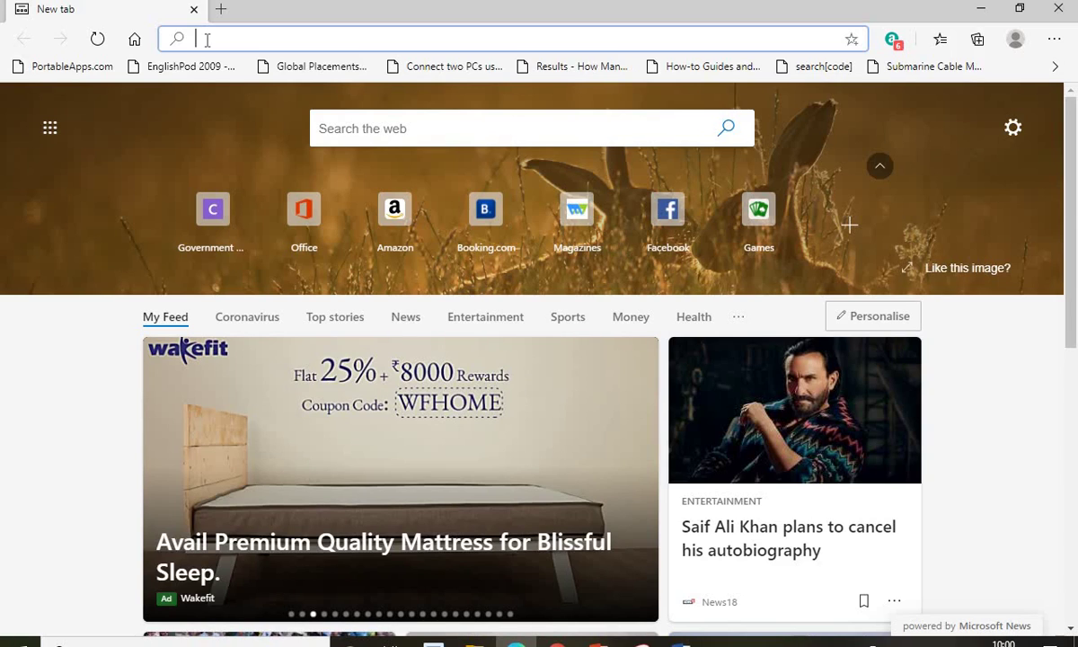
type("ww")
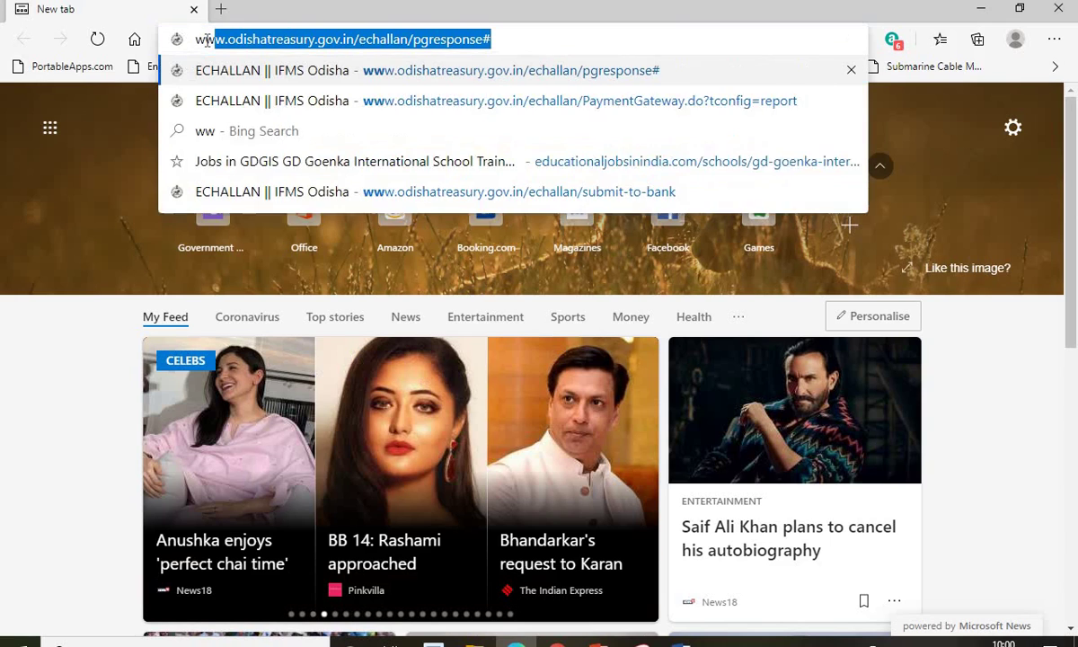
type("w.gm")
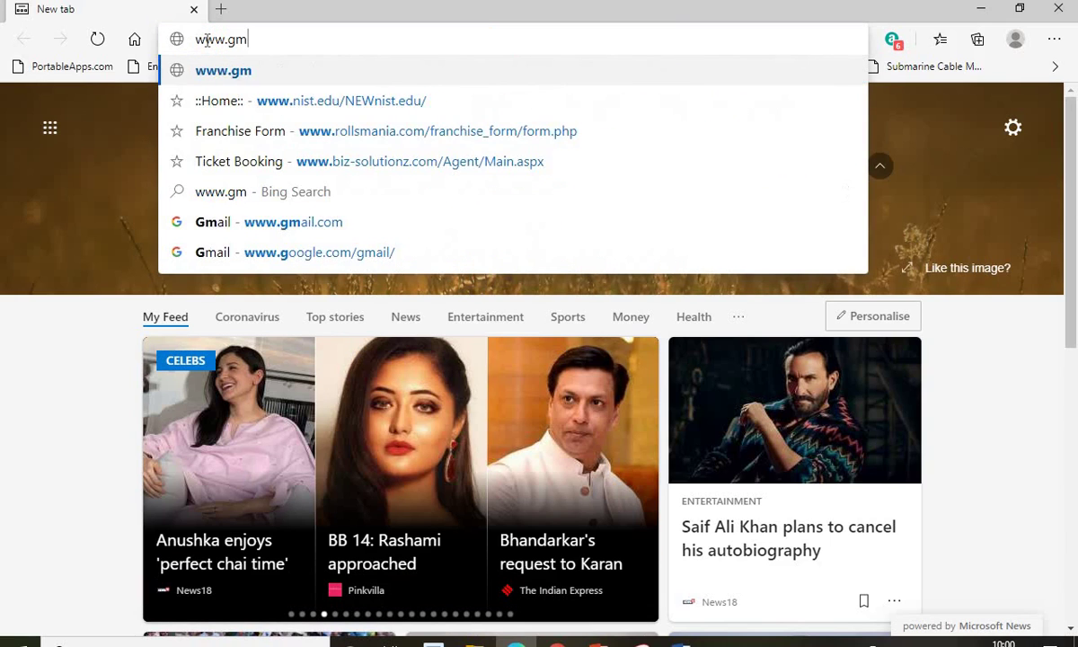
type("ail.com")
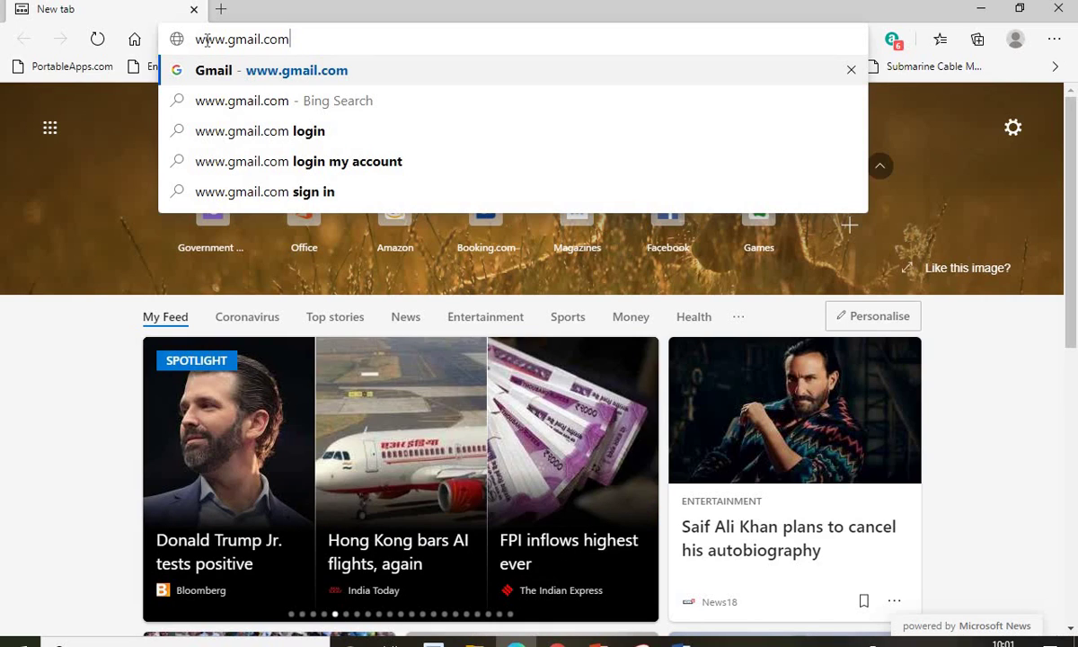
key("Return")
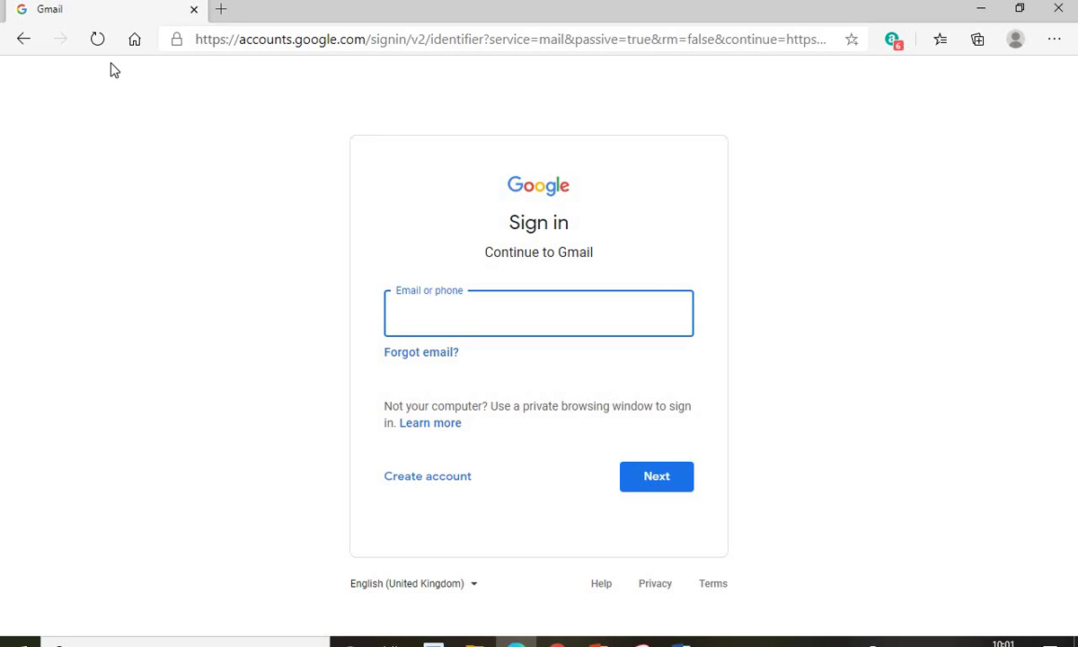
Open yahoomail.com, hotmail.com and aol.com each in its own new tab.
left_click(221, 11)
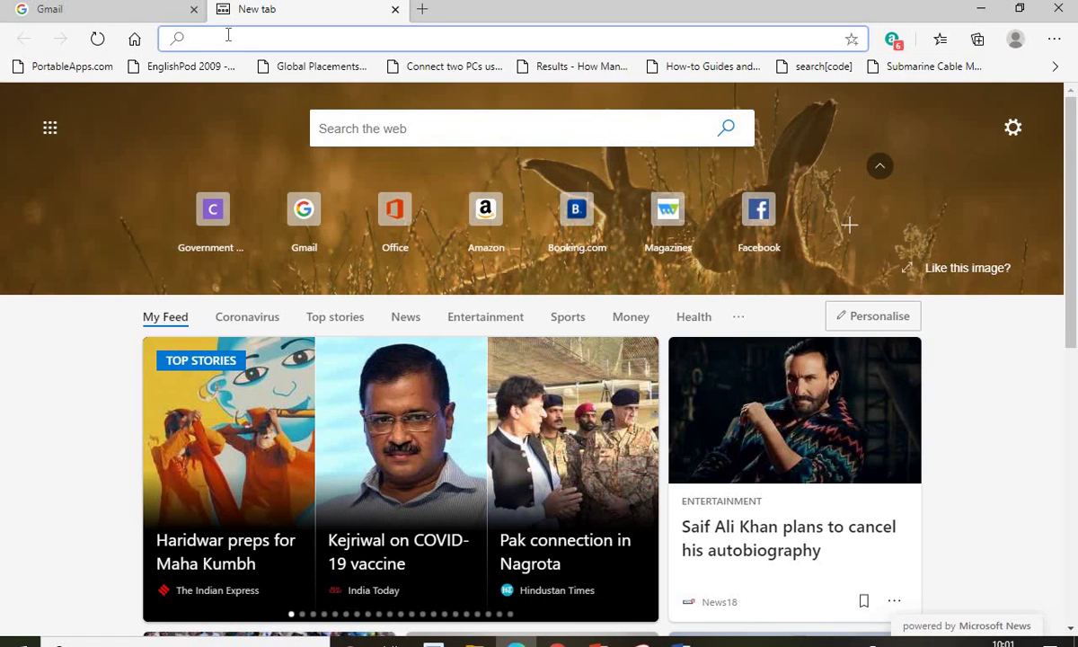
type("yah")
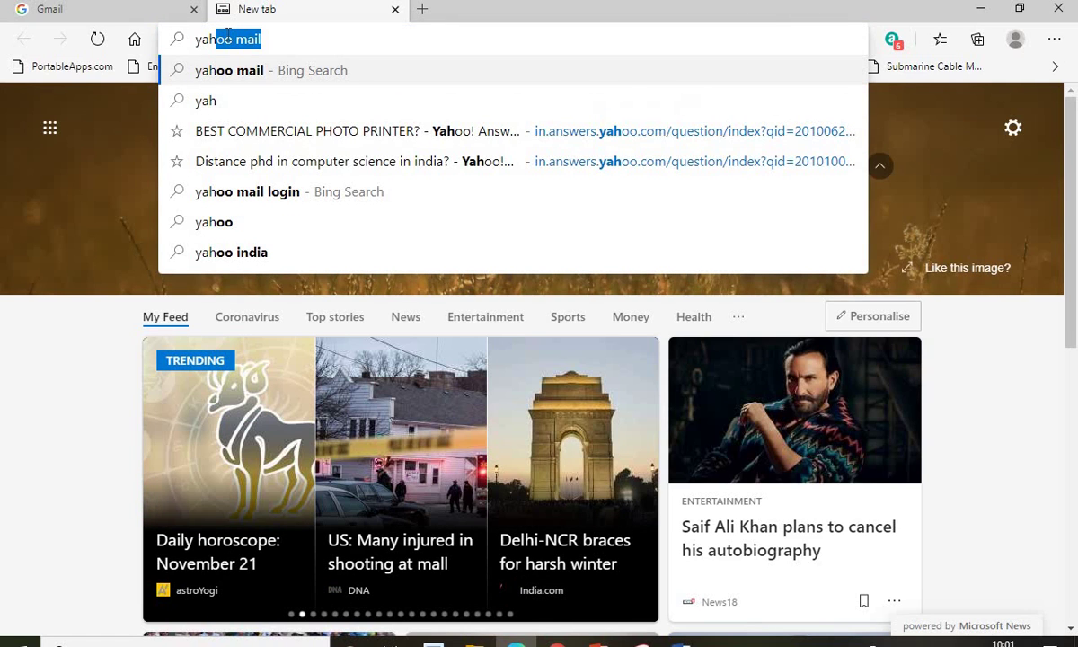
type("ooma")
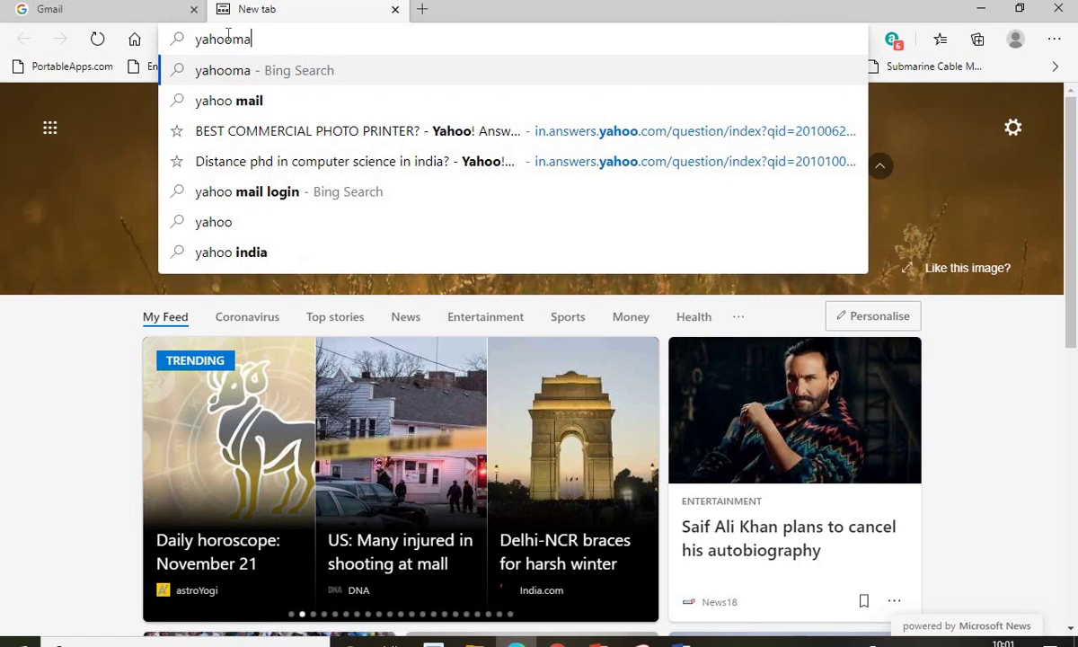
type("il.com")
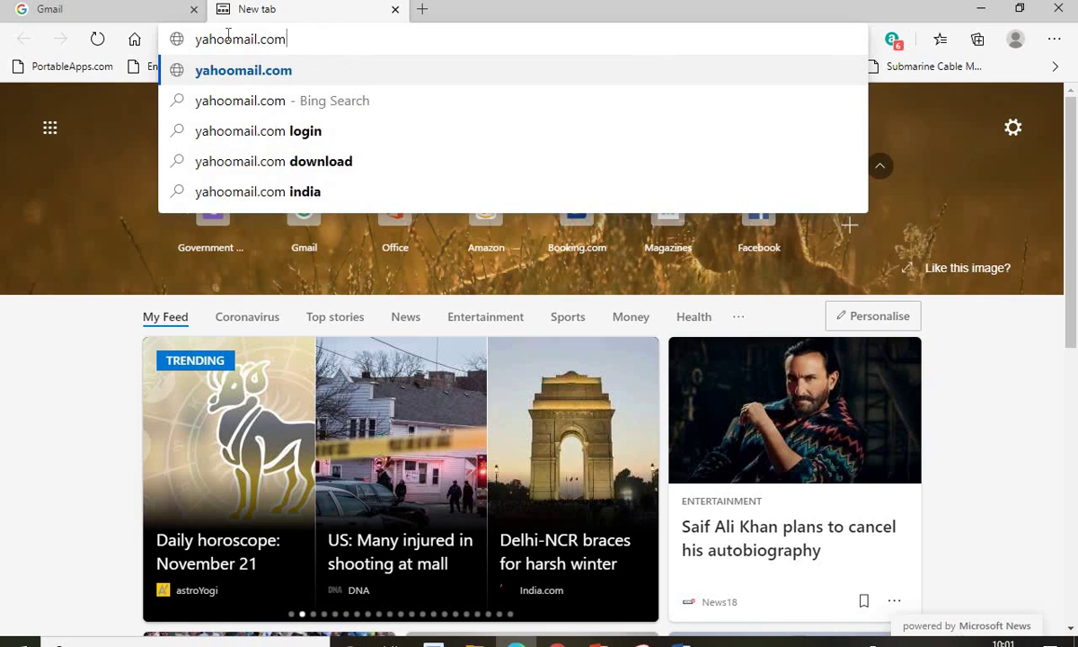
key("Return")
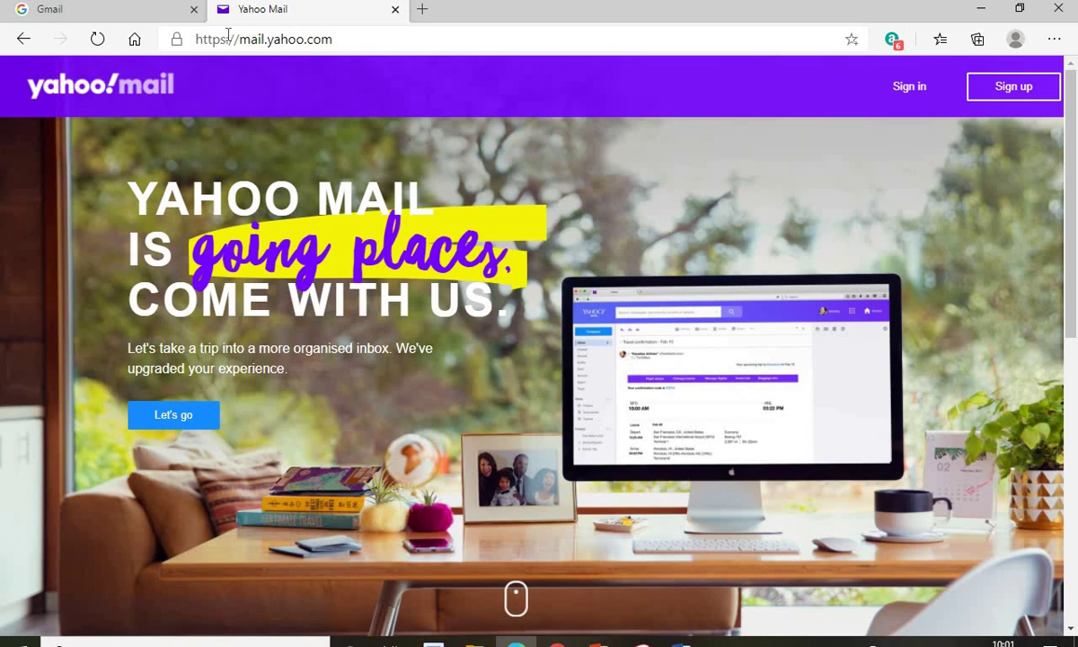
left_click(422, 9)
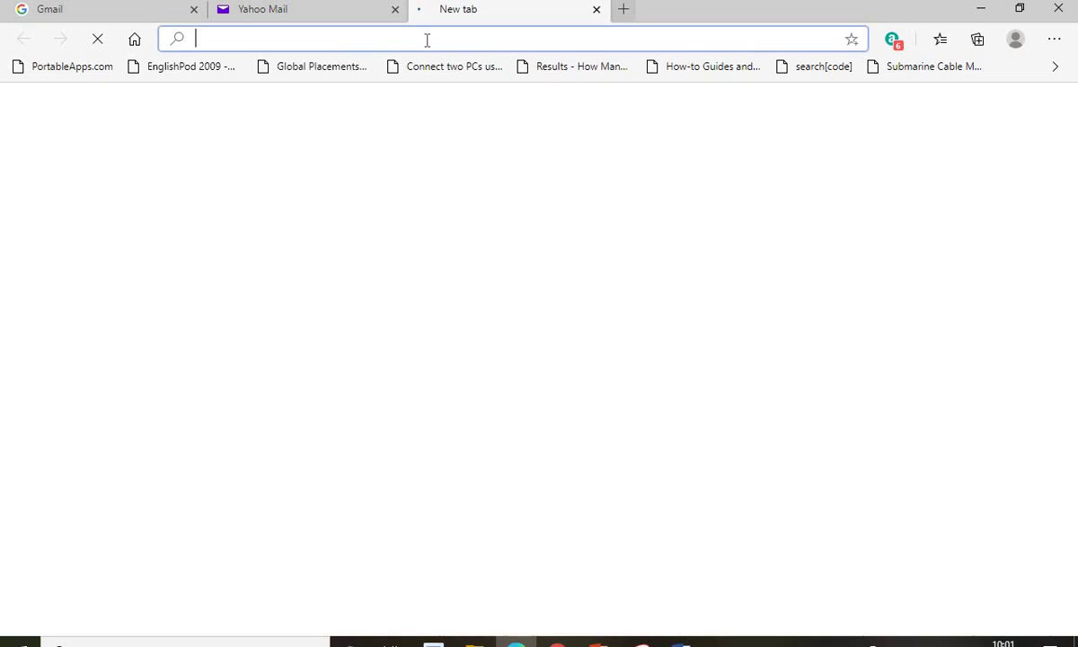
type("hotmai")
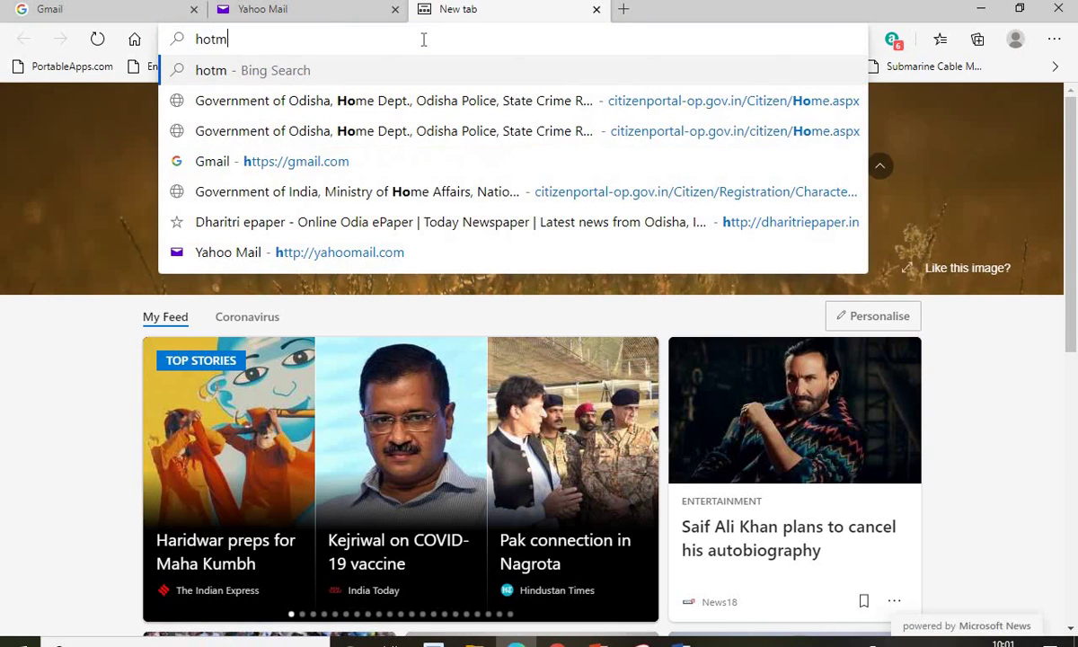
type("l.com")
key("Return")
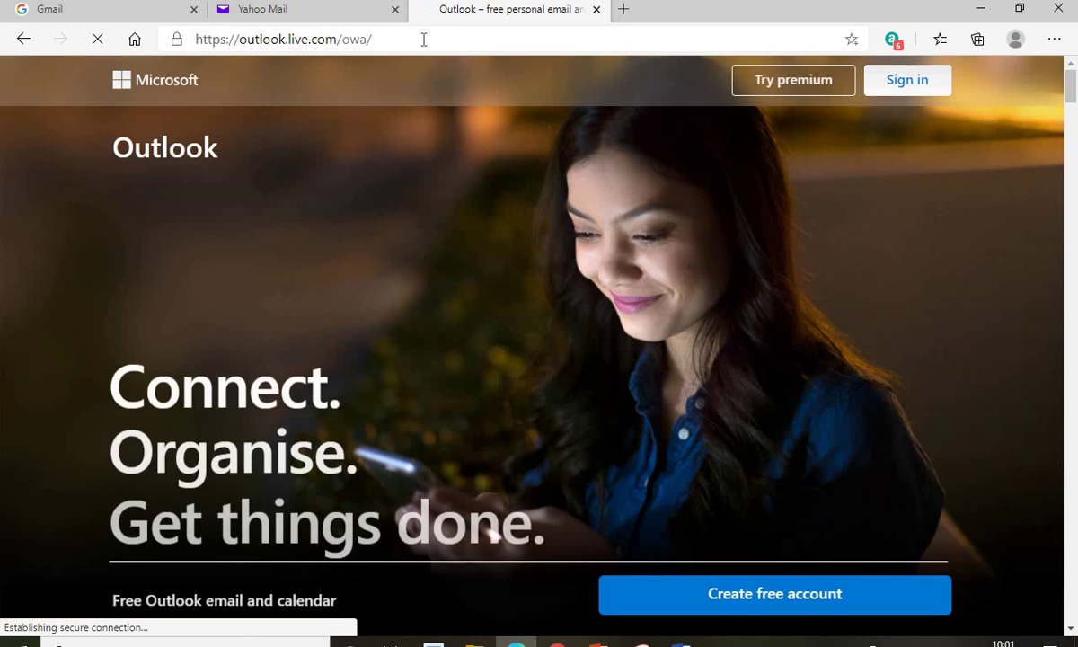
left_click(625, 10)
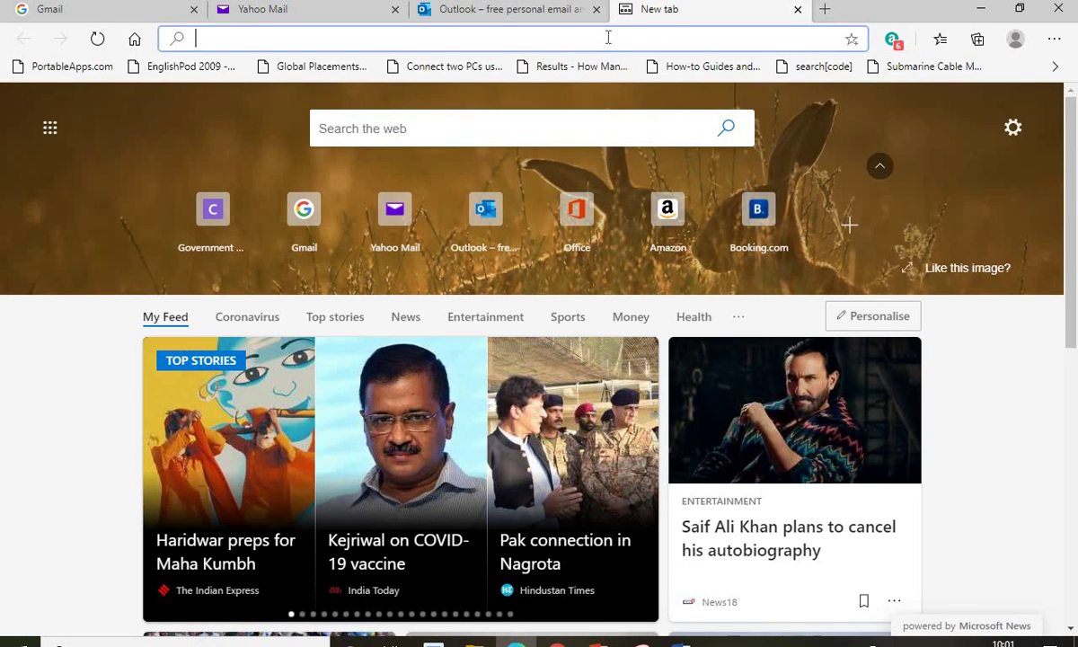
type("aol.com")
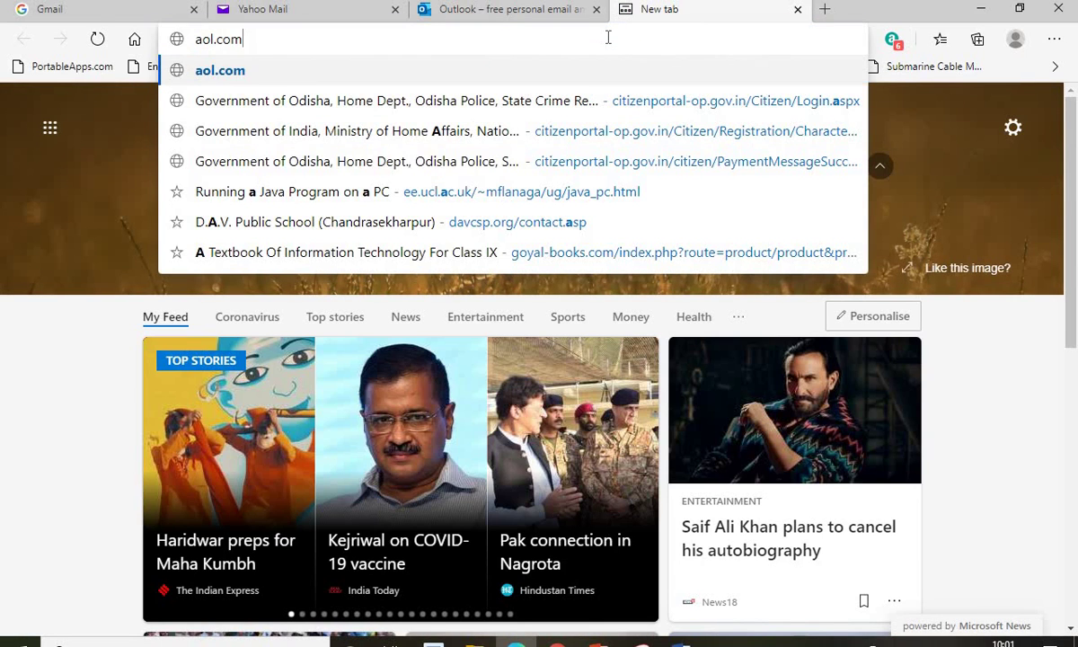
key("Return")
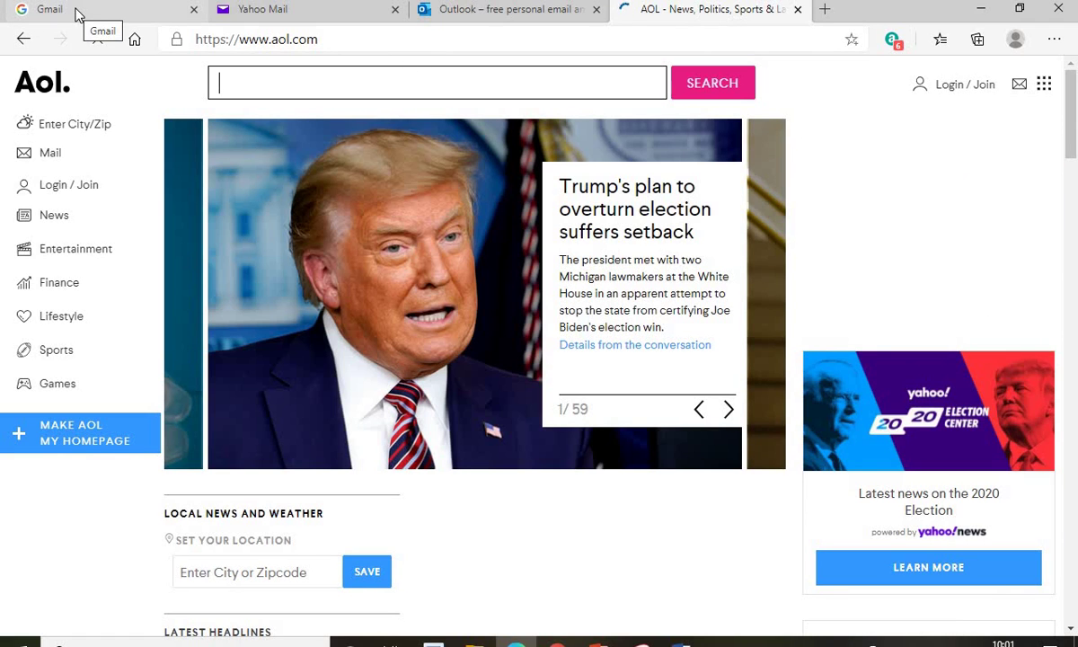
Check the Gmail, Yahoo Mail, Outlook and AOL tabs in turn.
left_click(77, 12)
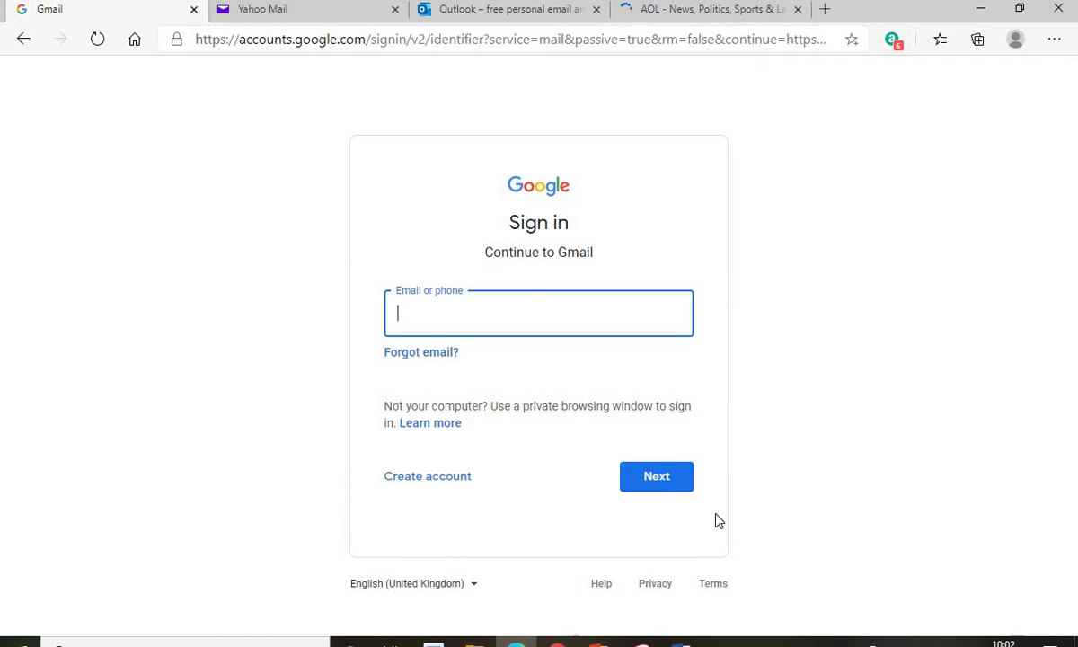
left_click(286, 15)
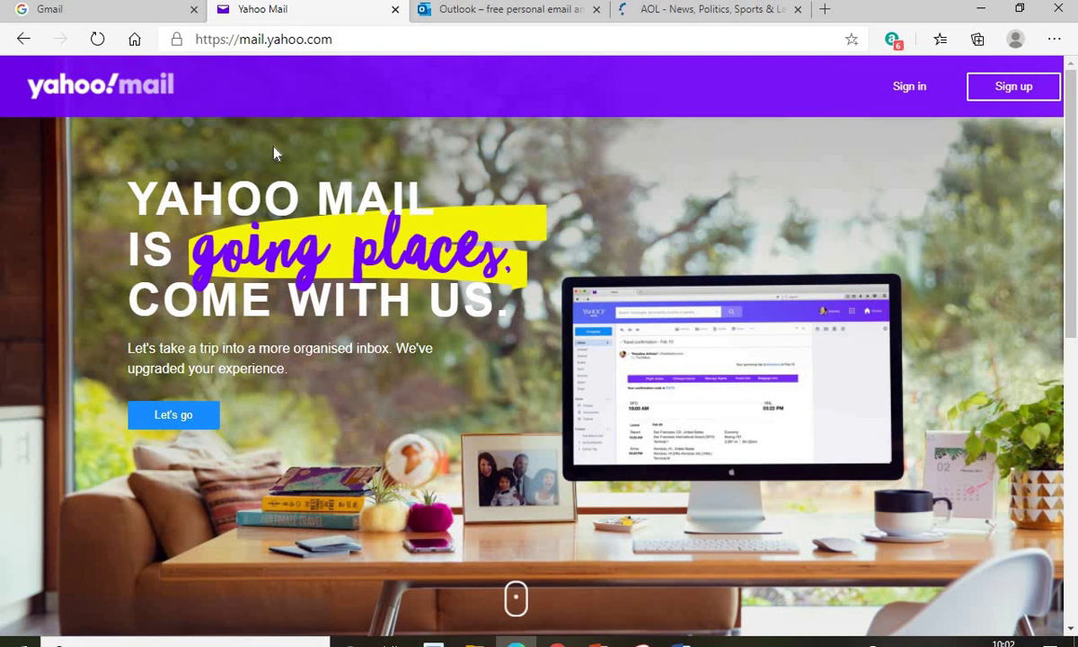
left_click(494, 12)
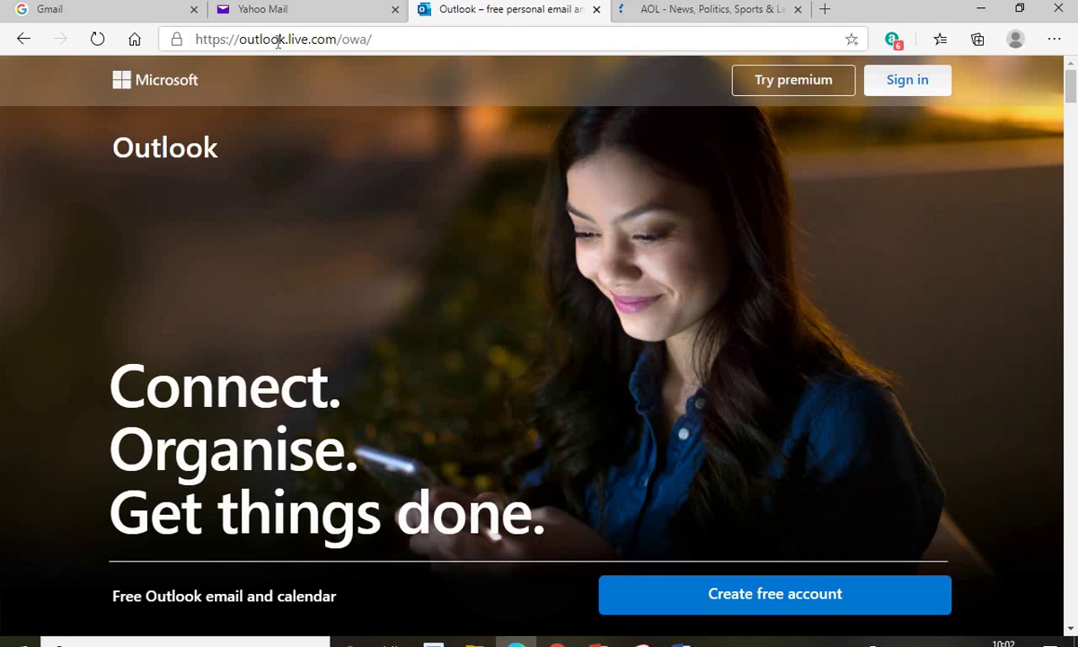
left_click(688, 13)
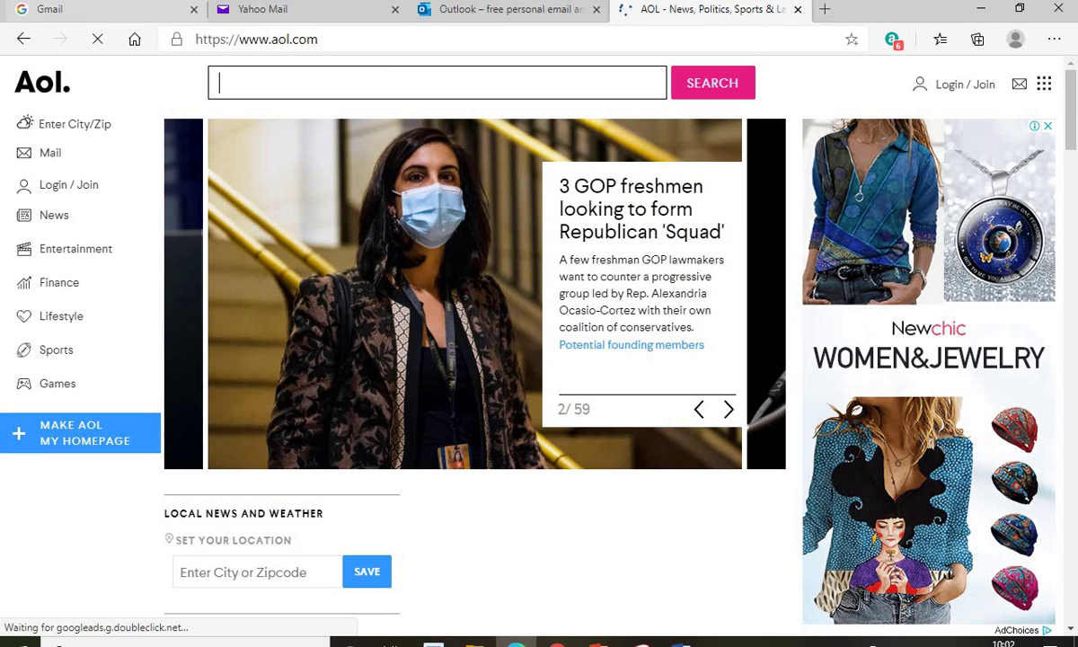
Recheck each tab, then open AOL Mail from the AOL homepage's Mail link.
left_click(81, 14)
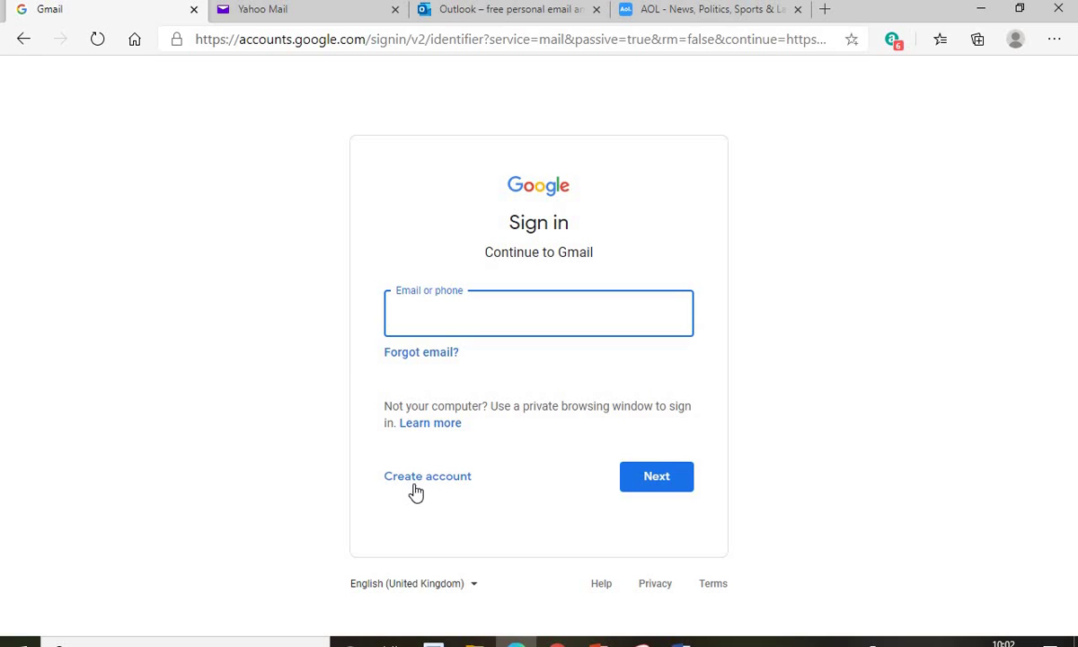
left_click(264, 18)
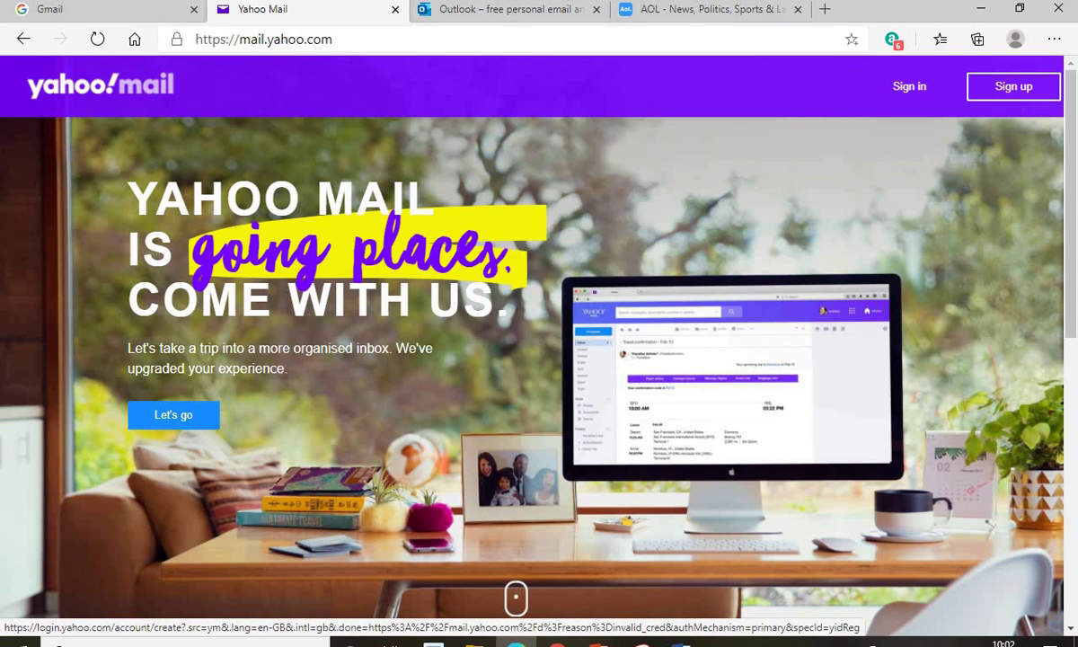
left_click(499, 13)
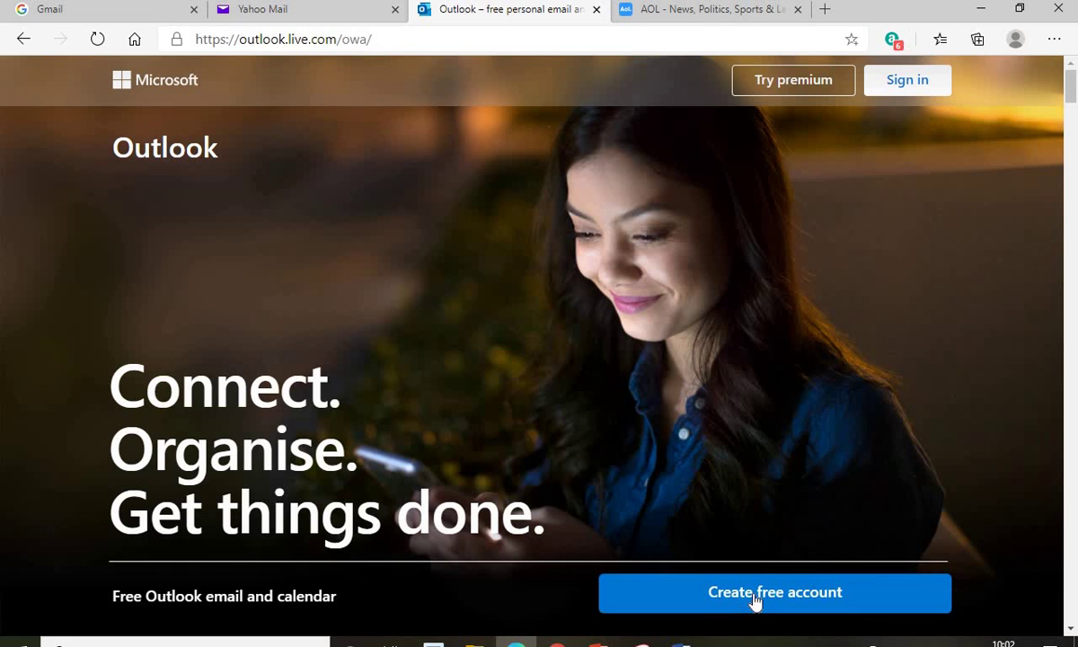
left_click(681, 16)
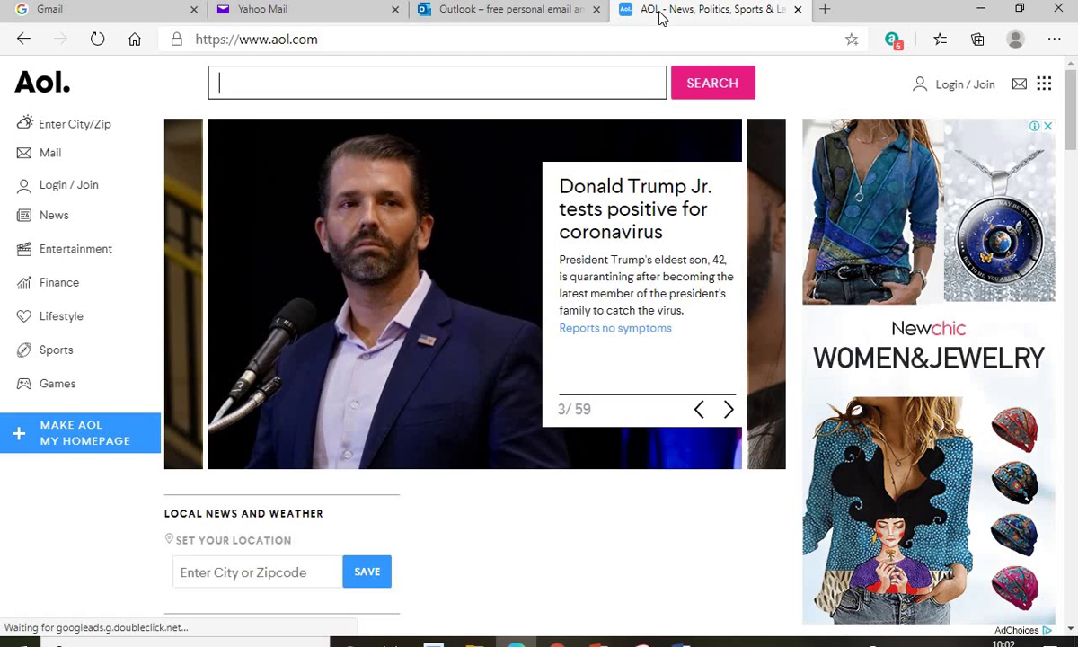
left_click(54, 163)
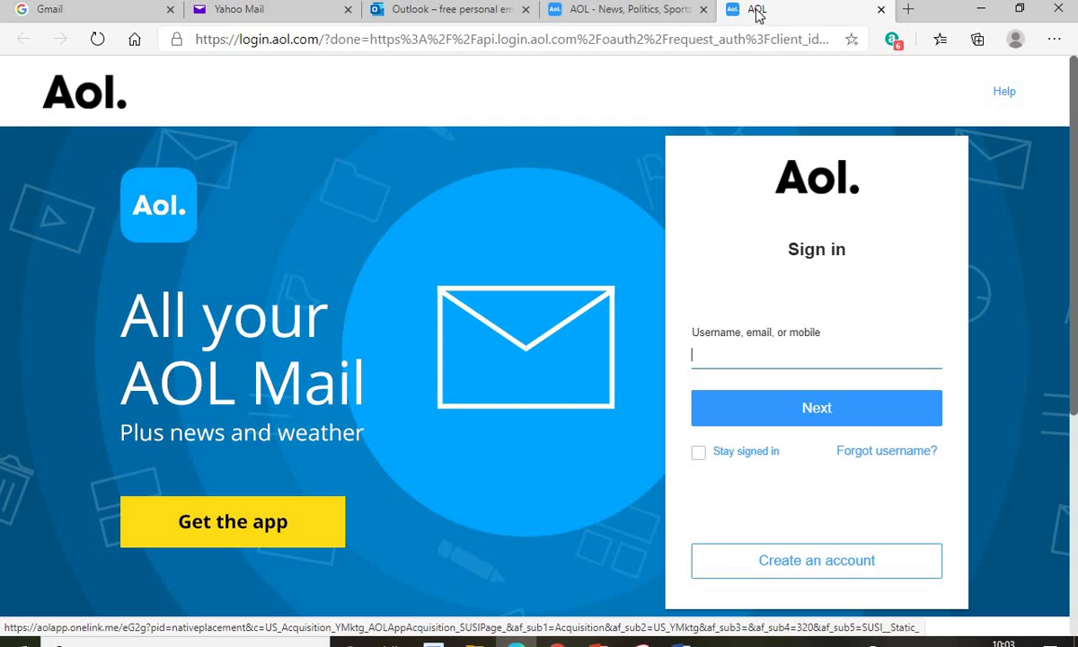
Return to the Gmail sign-in tab once the AOL Mail sign-in page has loaded.
left_click(101, 10)
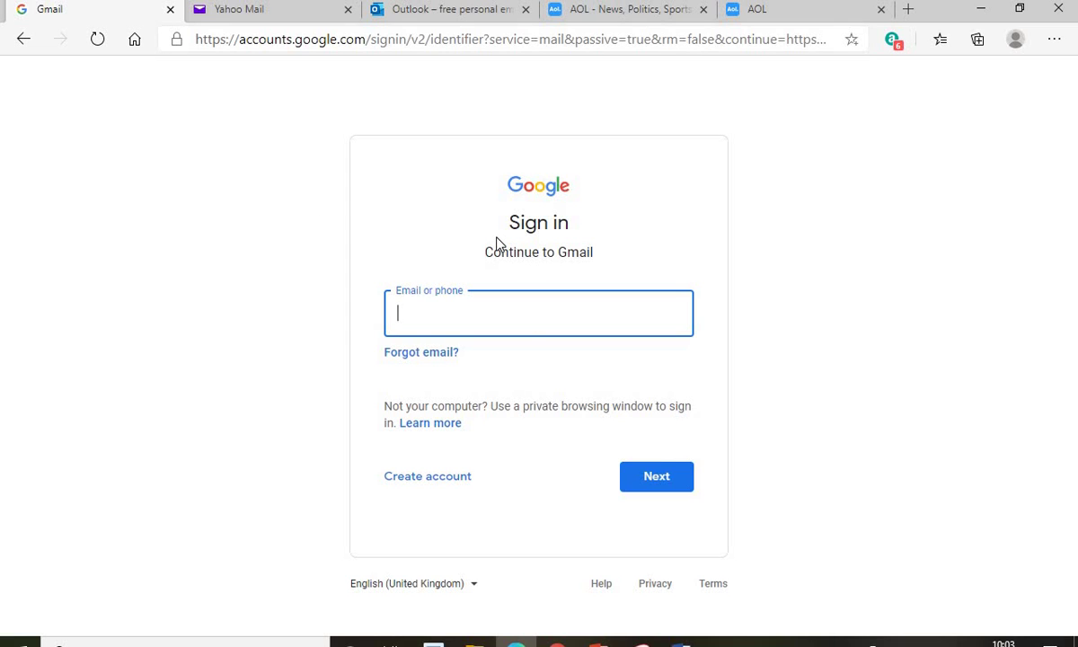
Choose Create account, For myself on the Google sign-in page.
left_click(428, 483)
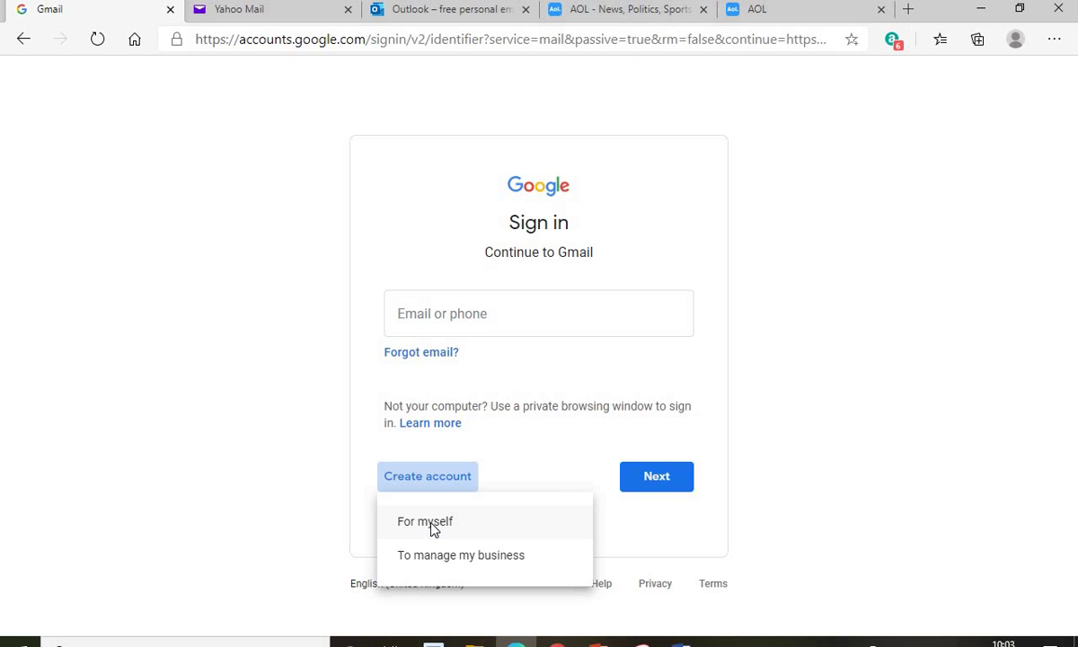
left_click(429, 523)
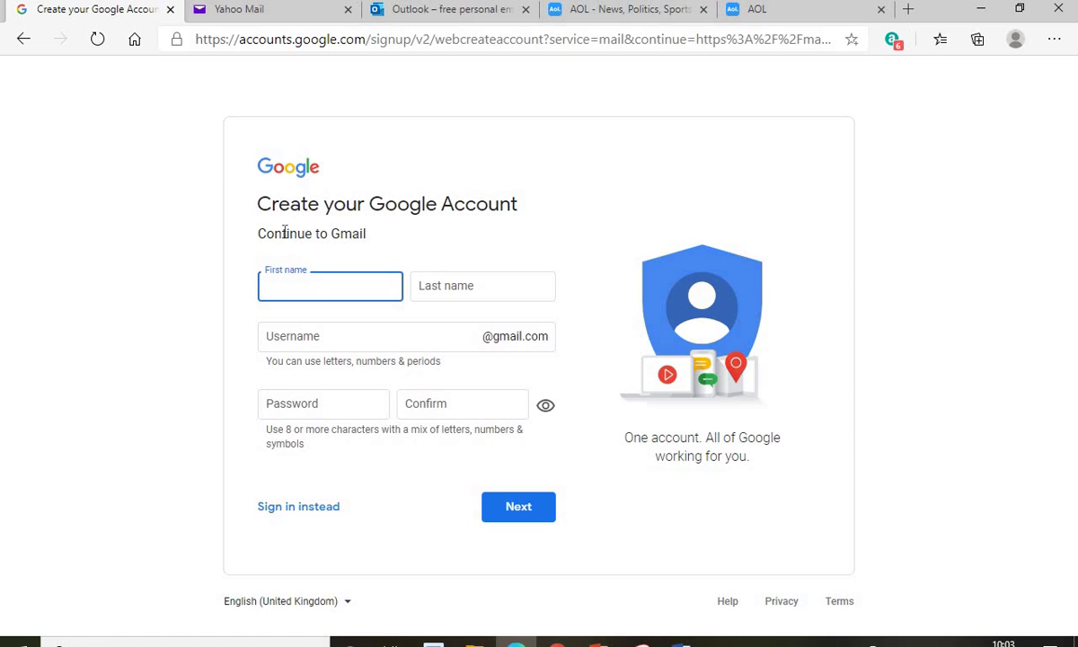
Enter the user's first name, last name and a chosen Gmail username on the sign-up form.
left_click(316, 283)
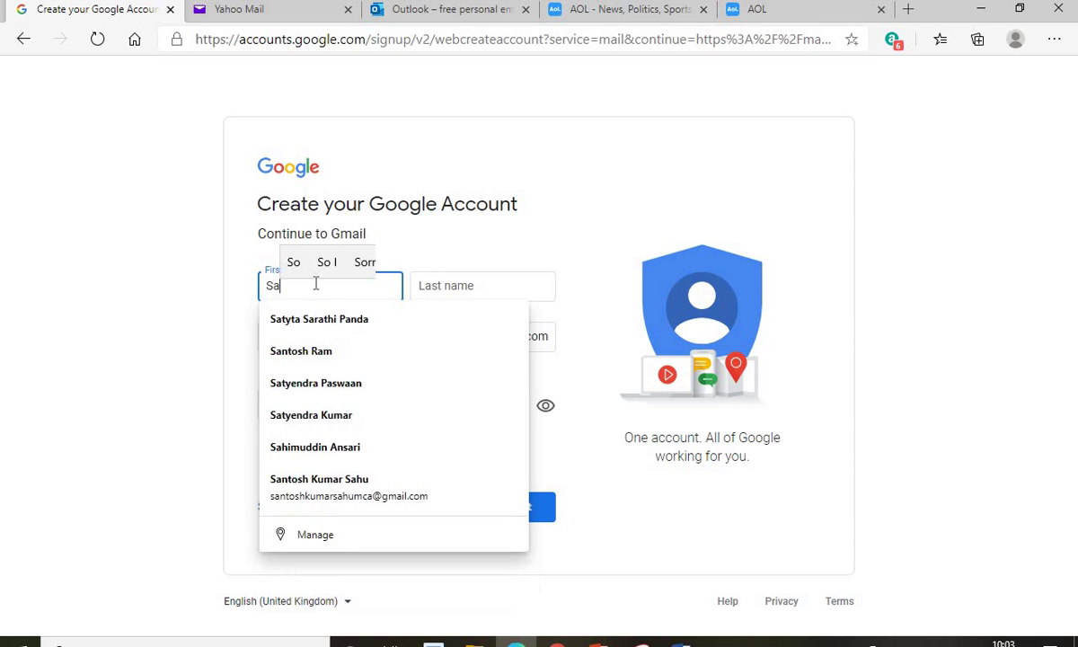
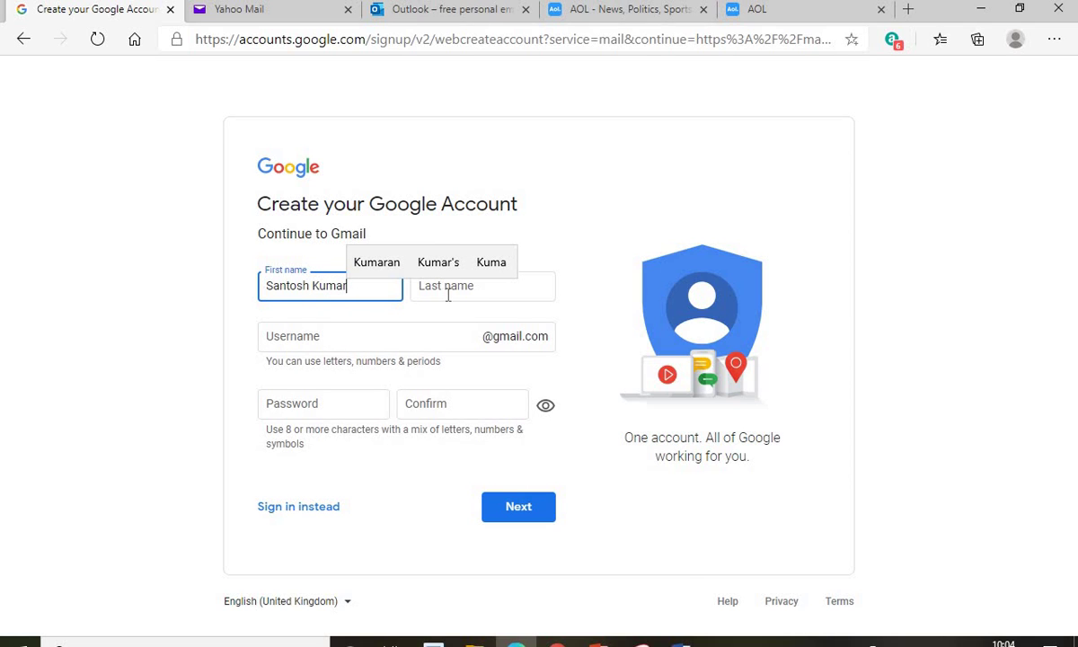
left_click(448, 294)
type("Sahu")
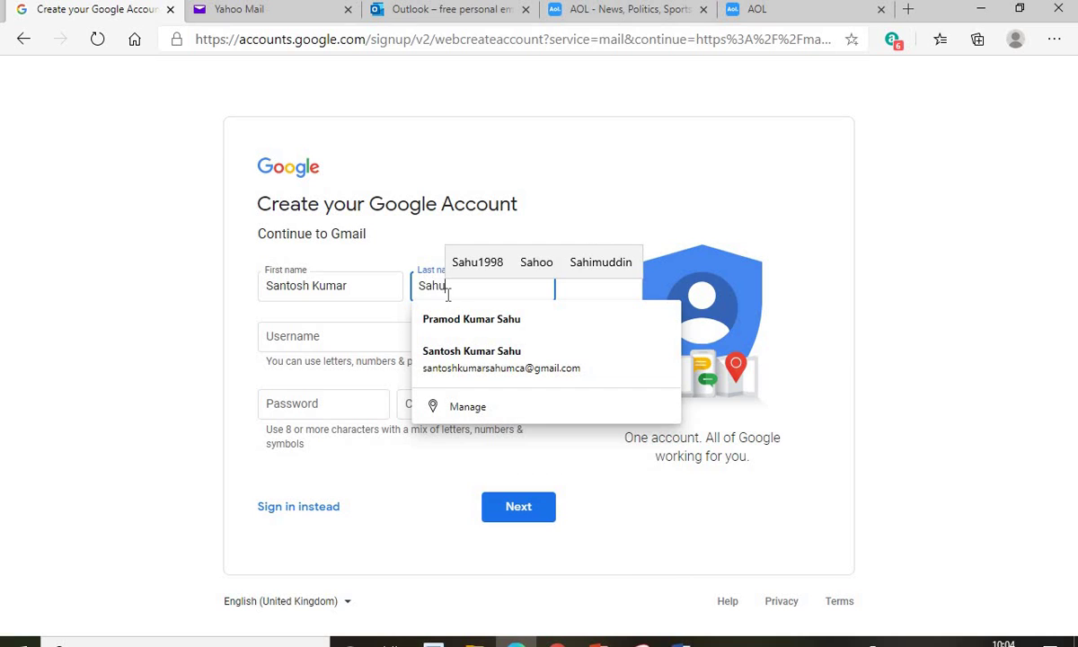
left_click(302, 338)
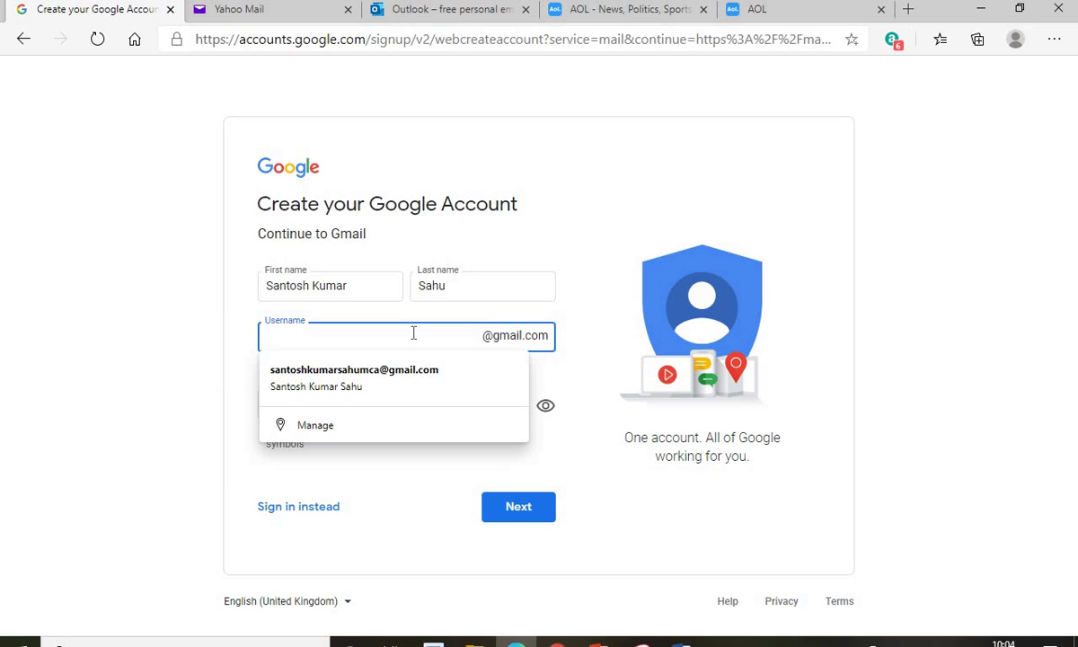
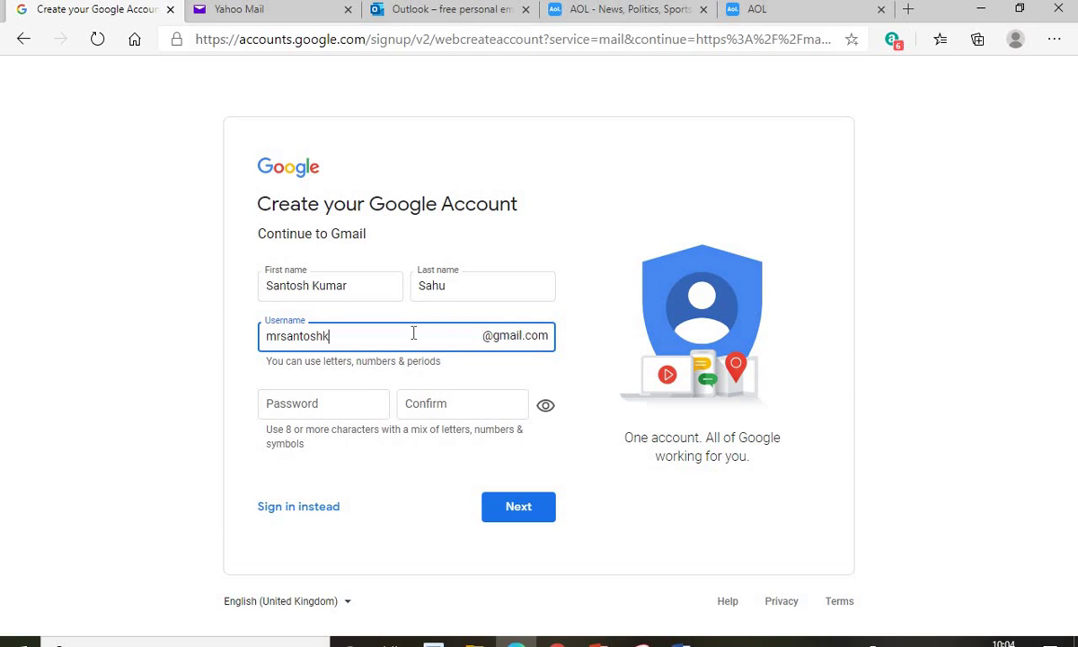
left_click(335, 402)
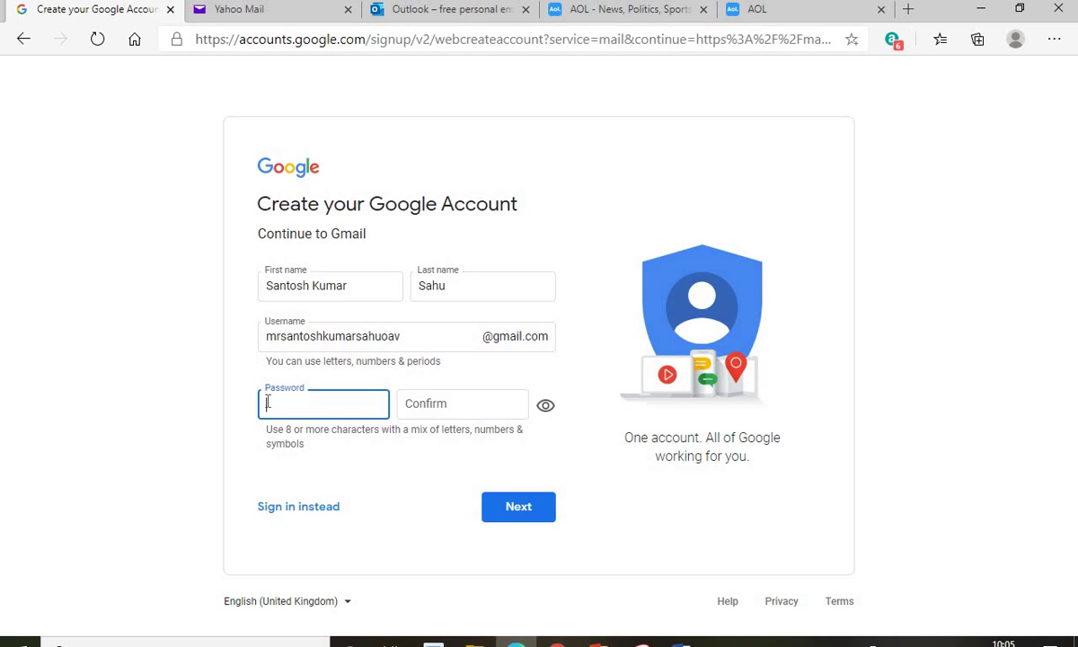
Enter the new account password, retype it in Confirm, and submit the sign-up form.
type("************")
left_click(406, 405)
type("•••••••")
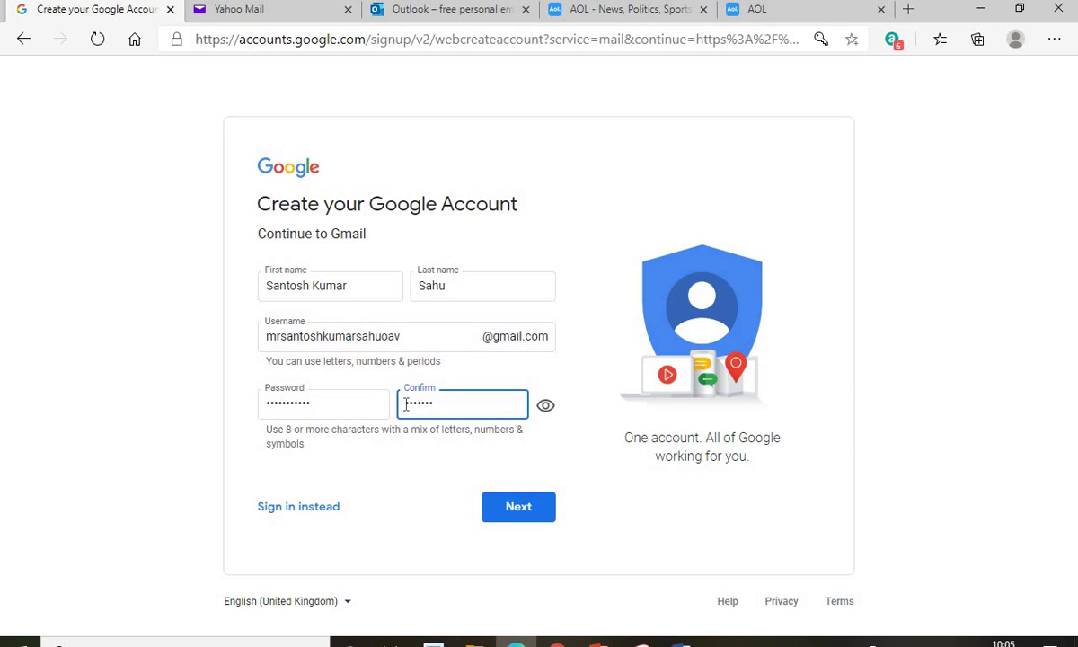
type("••••")
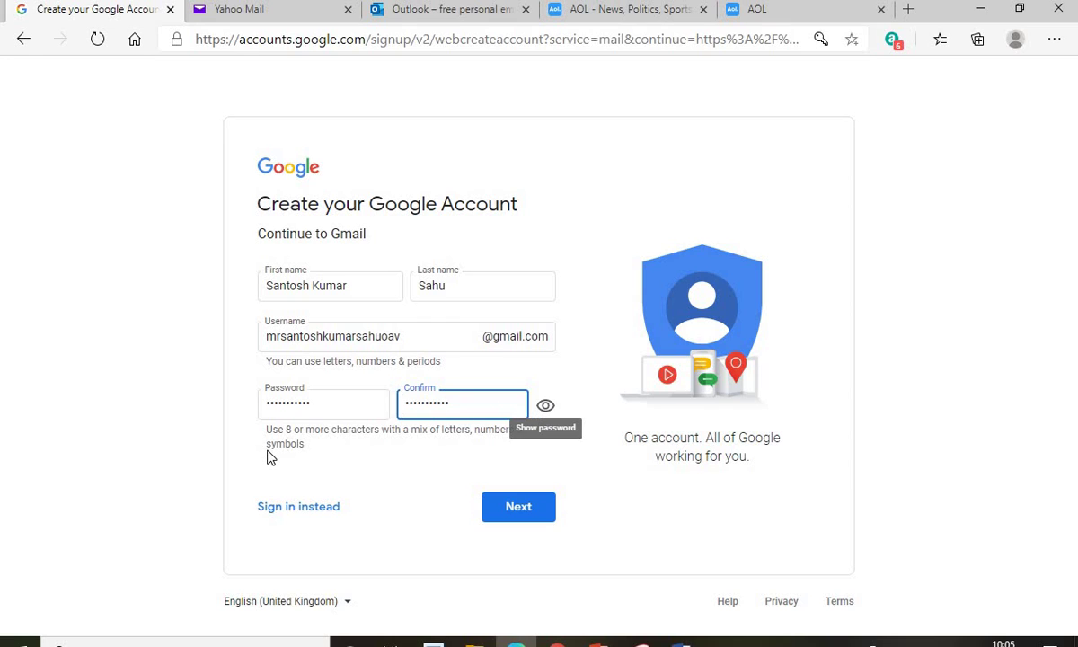
left_click(518, 509)
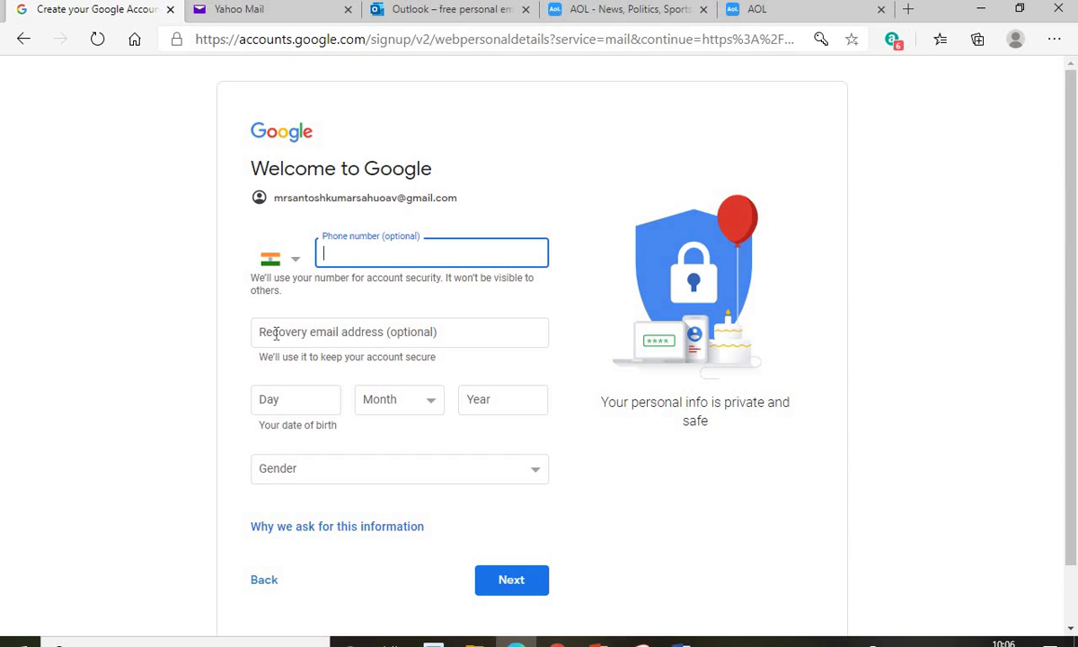
Fill in the phone number and recovery e-mail from the saved autofill suggestion.
left_click(276, 333)
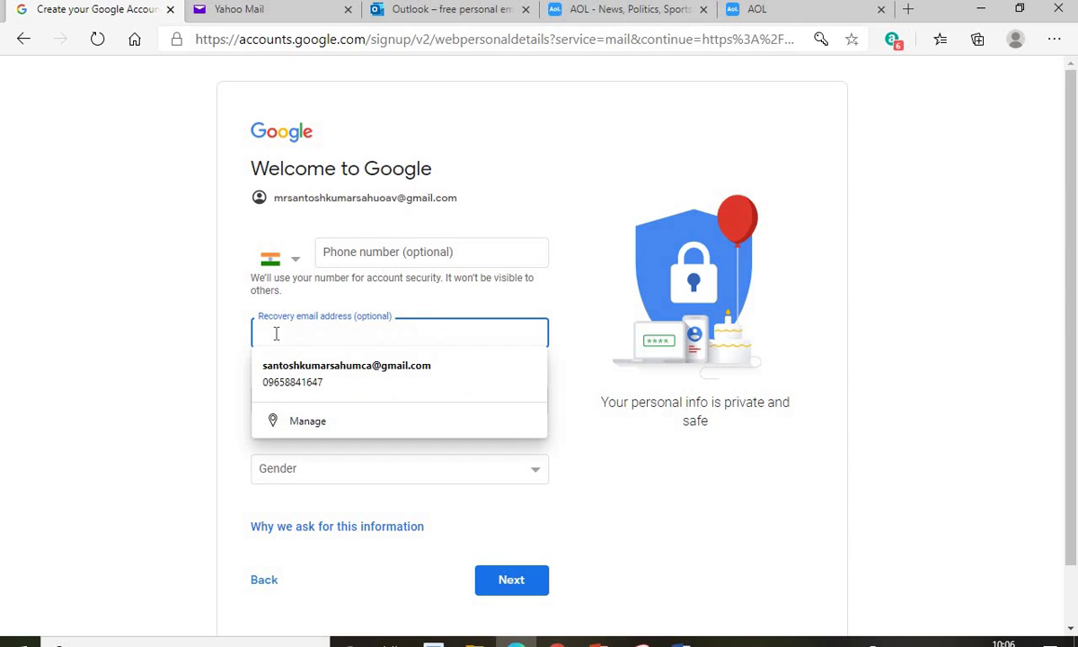
left_click(310, 376)
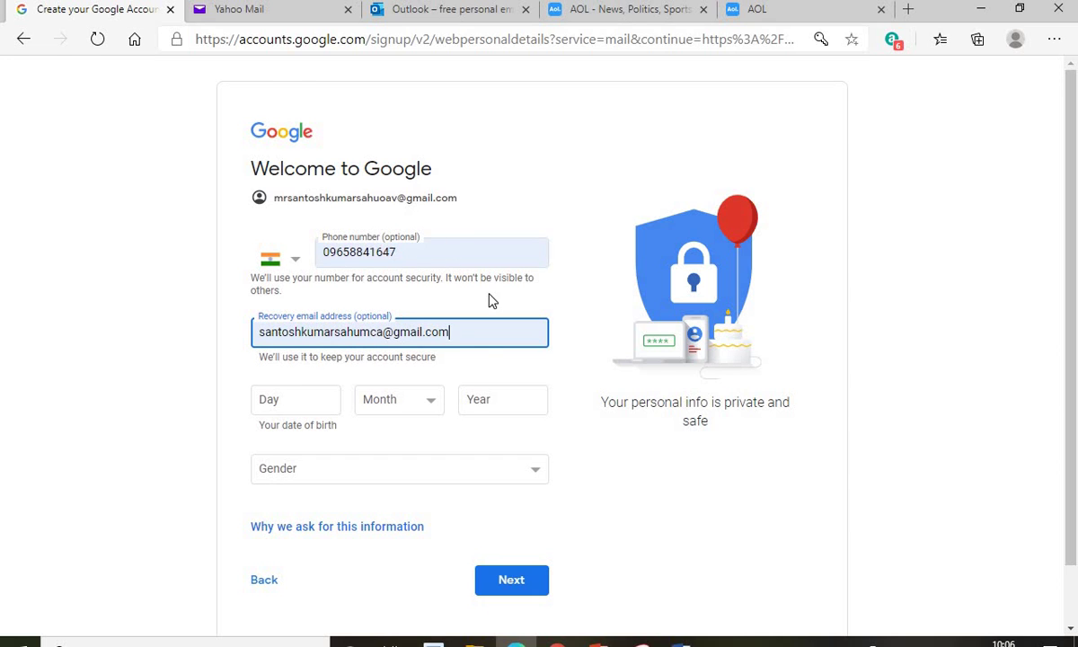
scroll(467, 301, "down", 1)
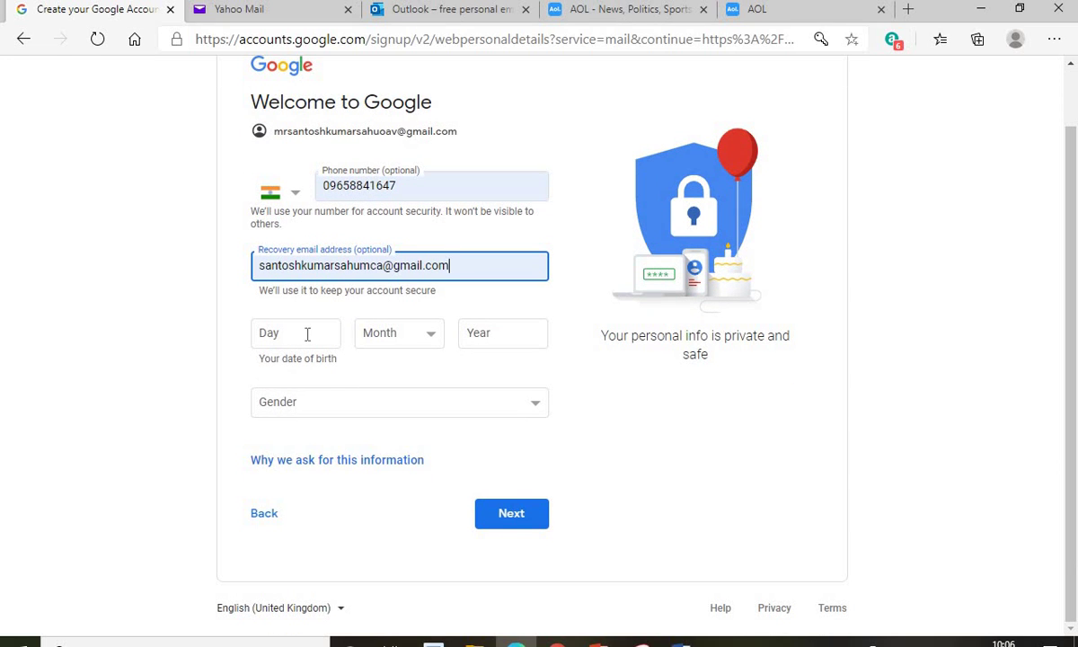
left_click(305, 334)
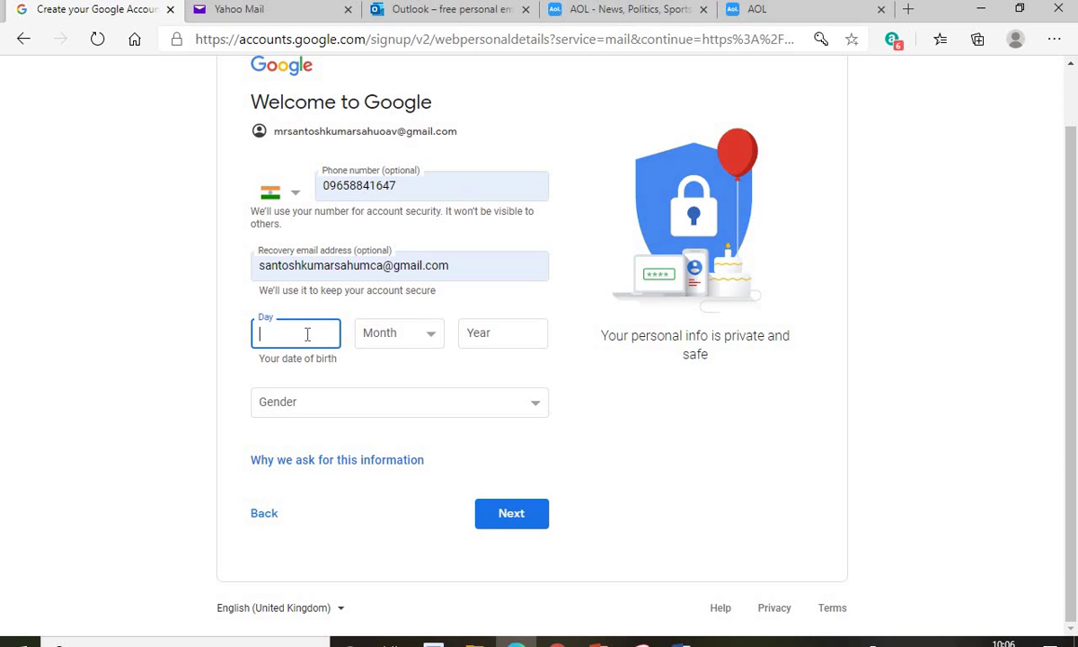
type("07")
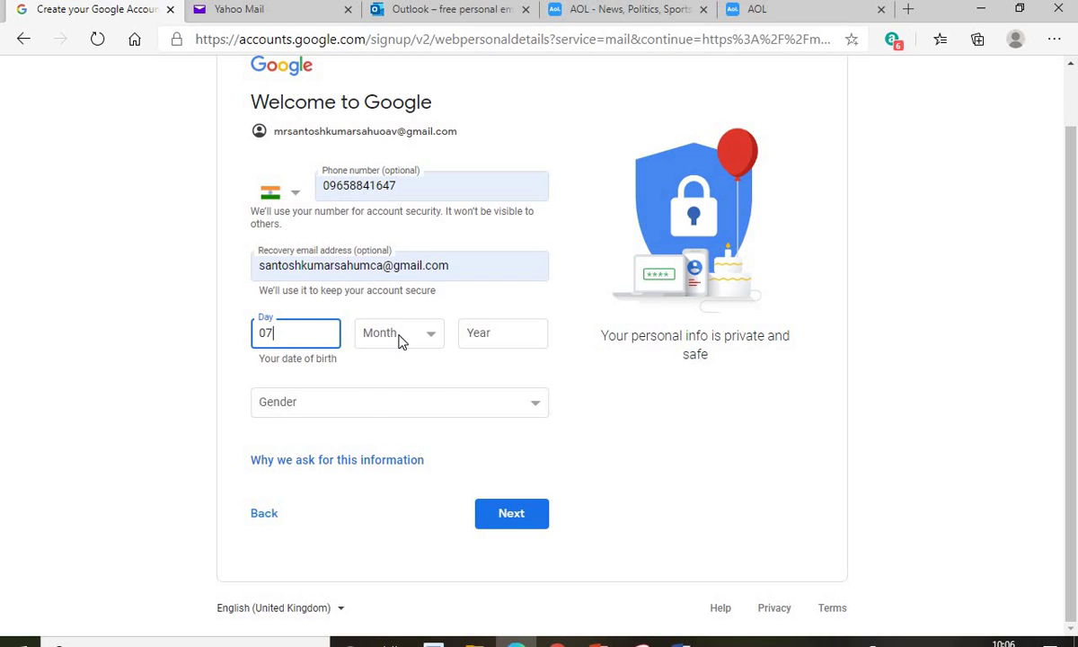
left_click(400, 334)
left_click(391, 511)
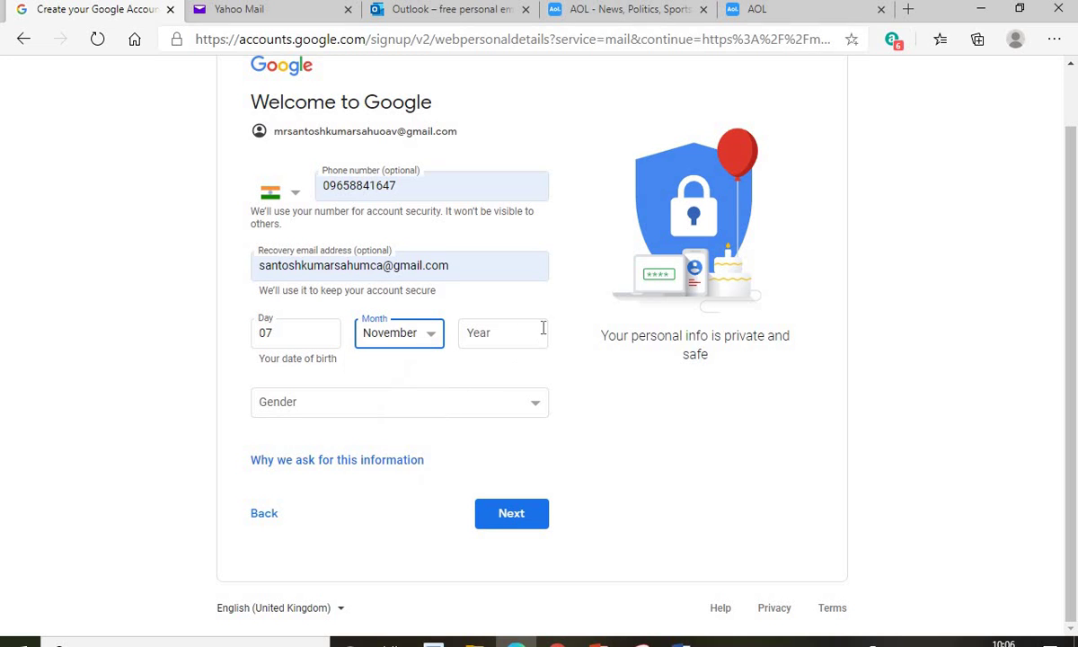
left_click(495, 340)
type("1981")
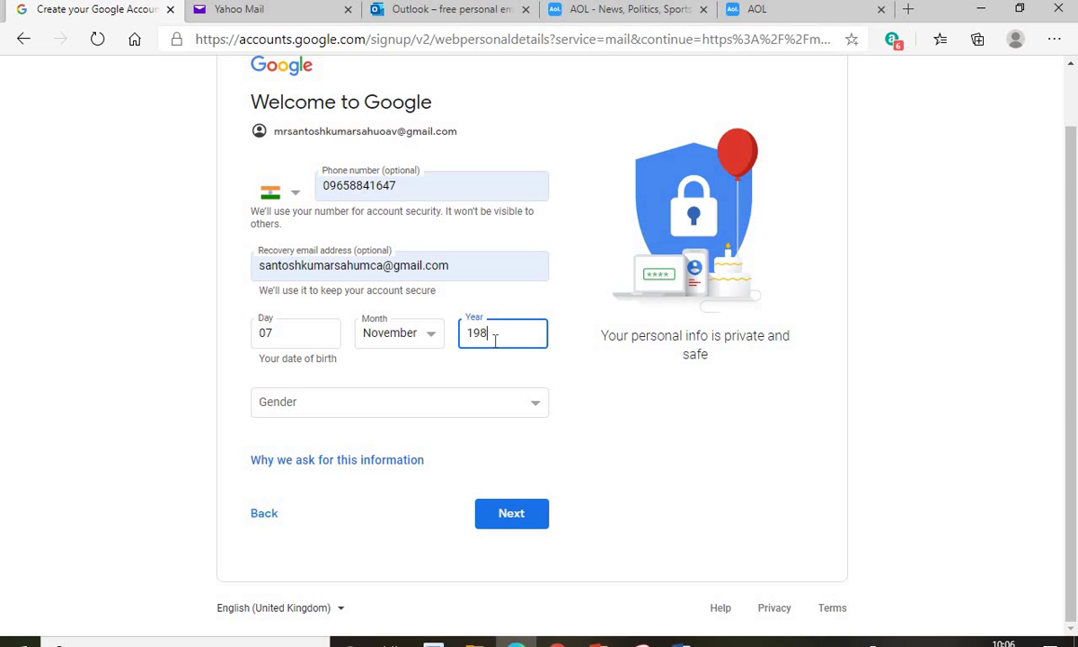
left_click(481, 411)
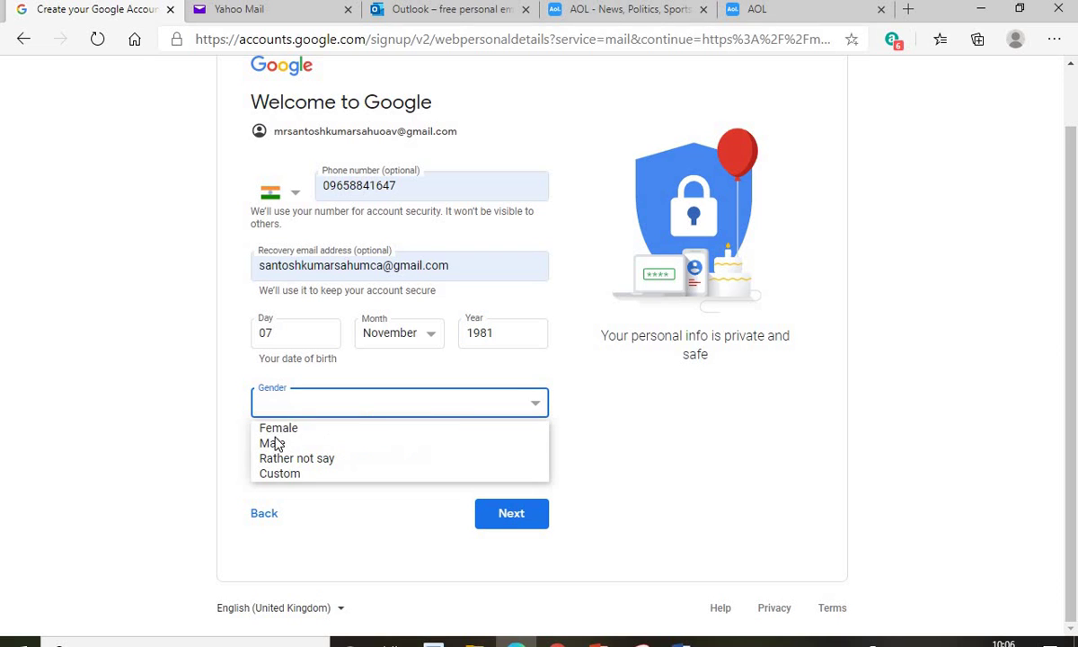
left_click(279, 443)
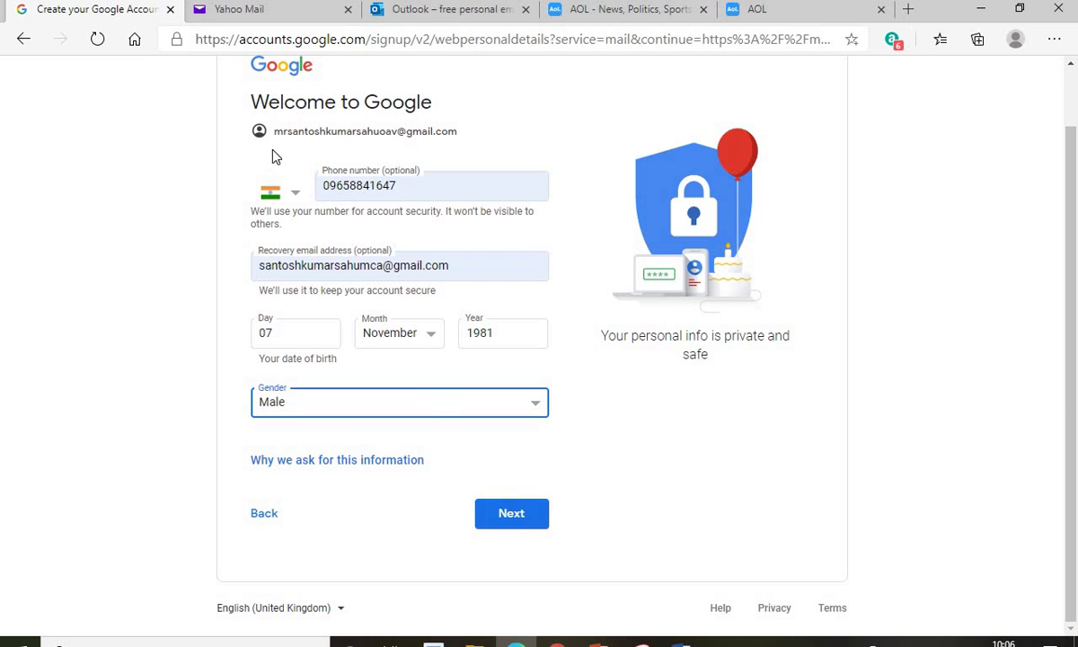
left_click(521, 517)
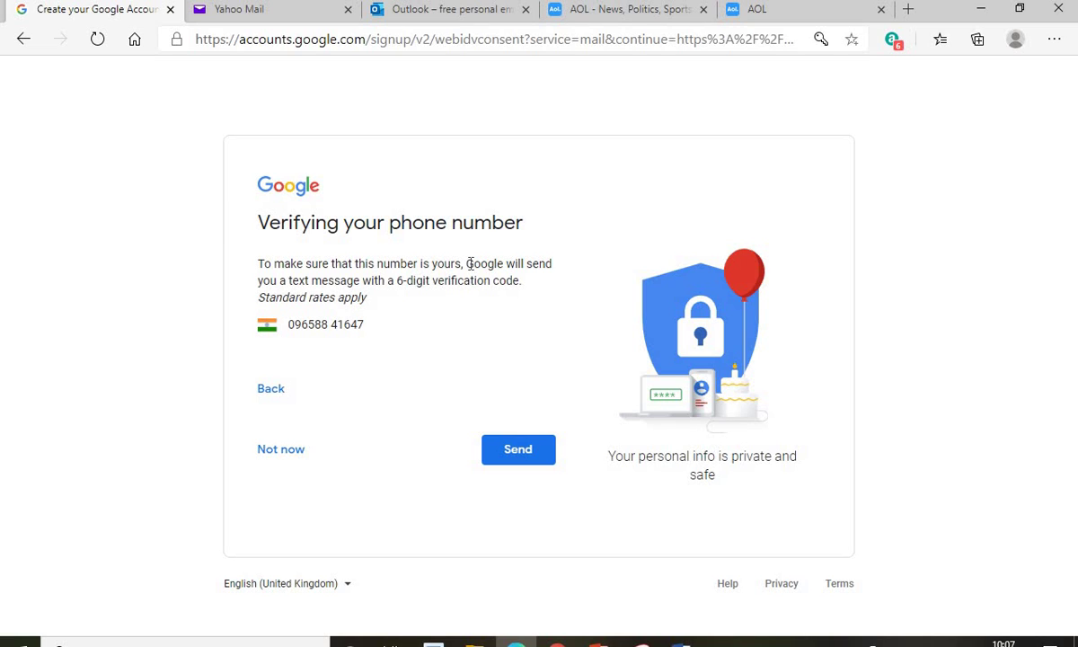
Have the 6-digit code texted to the phone, enter the received code, and verify.
left_click(522, 457)
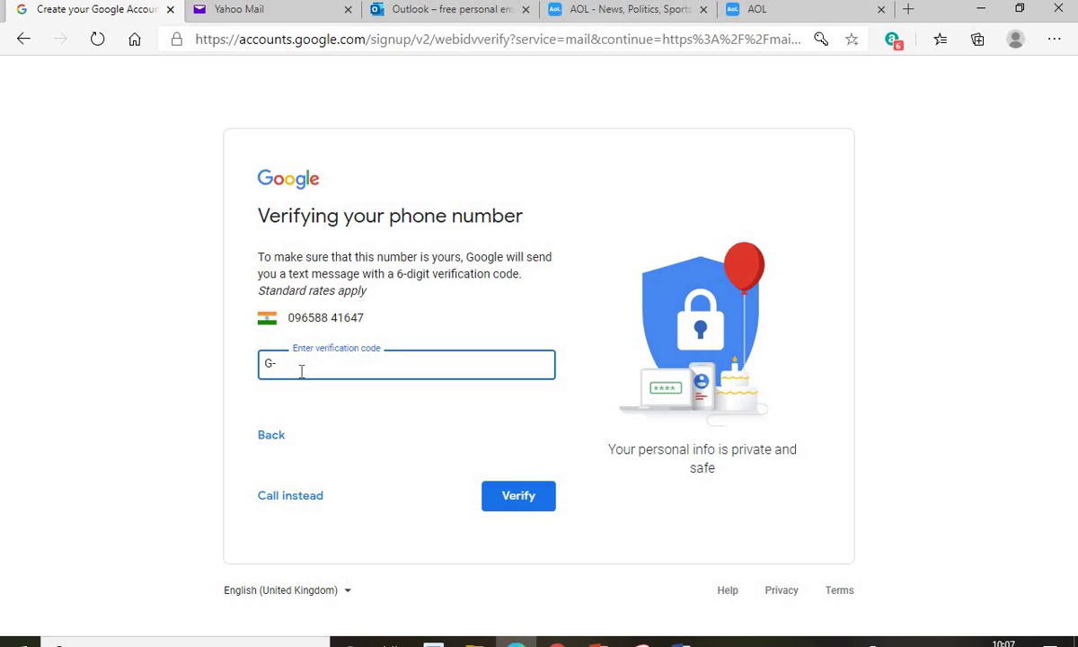
left_click(518, 499)
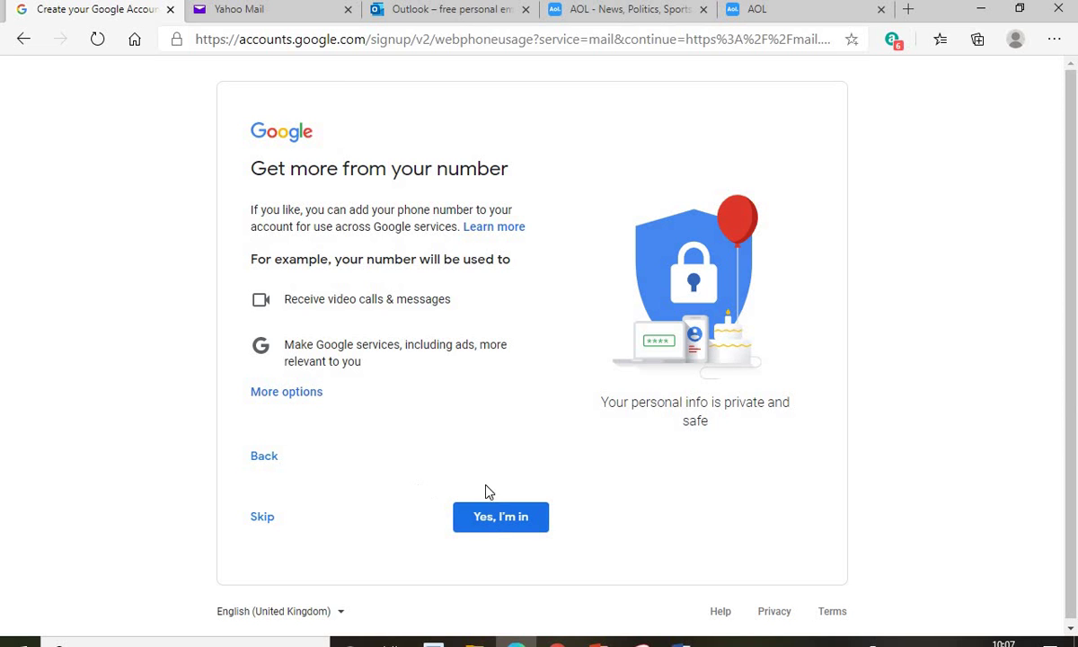
Allow the number's use across Google services and agree to the Privacy and Terms.
left_click(514, 522)
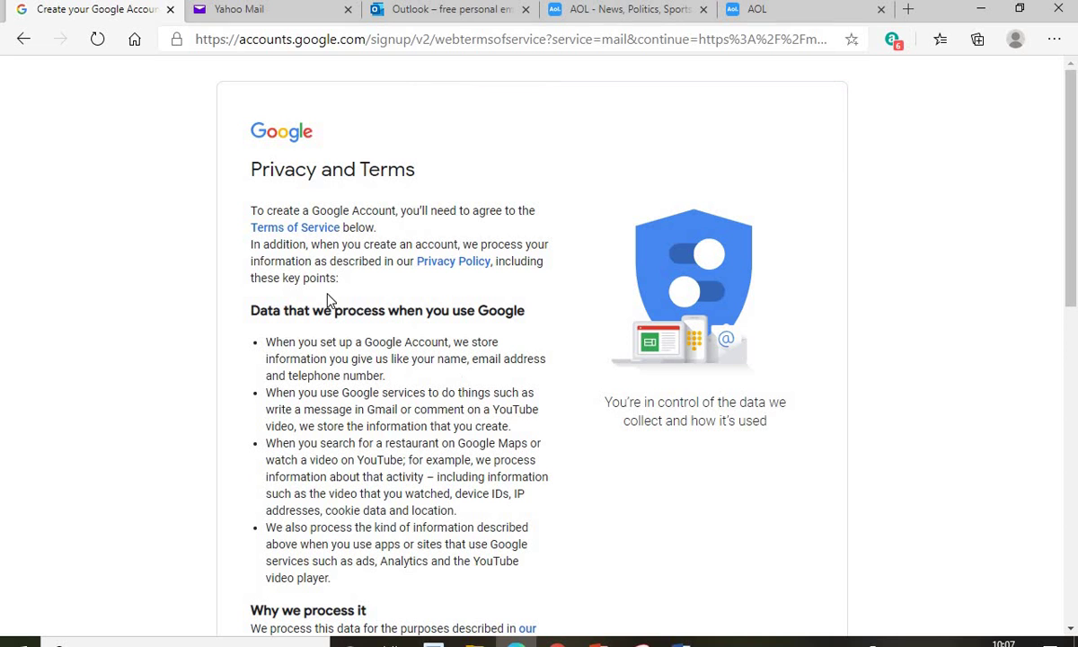
scroll(395, 297, "down", 6)
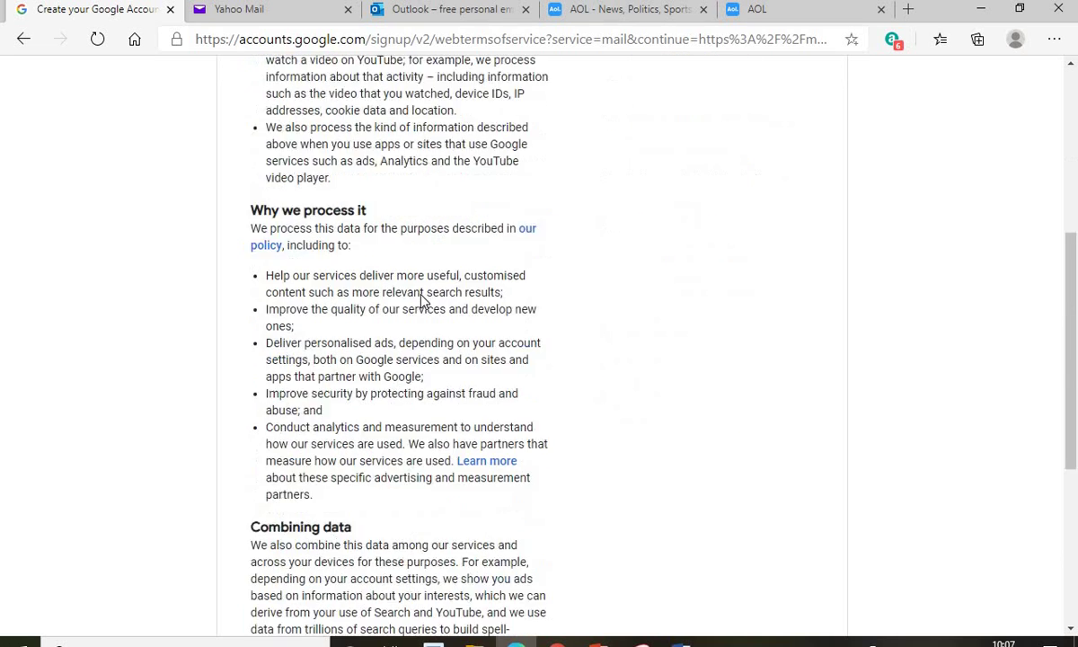
scroll(367, 329, "down", 3)
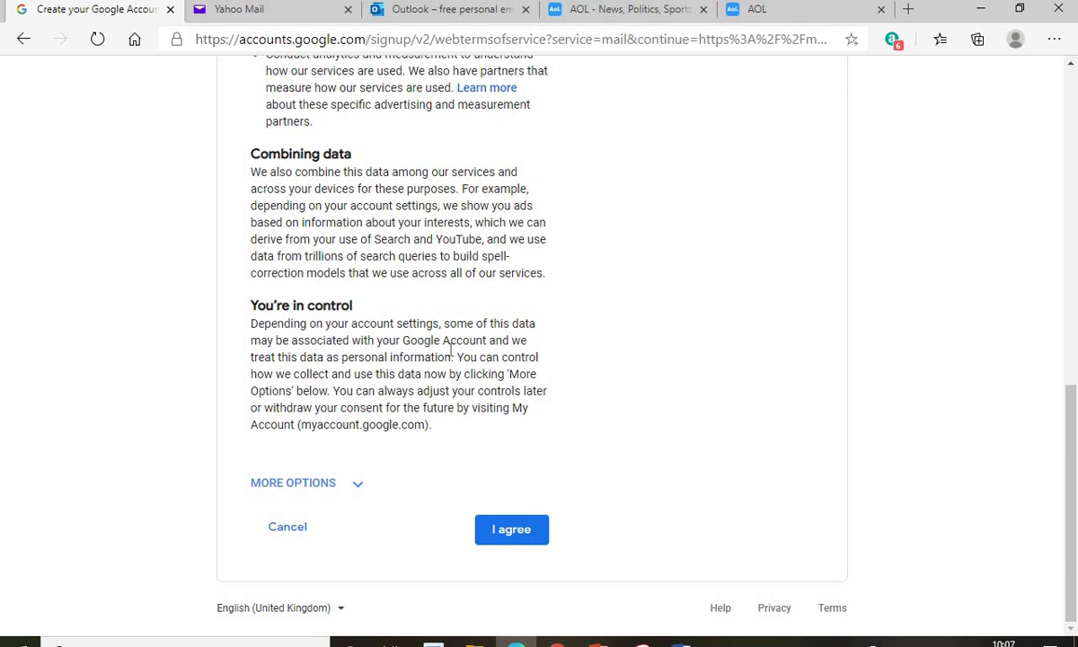
left_click(507, 531)
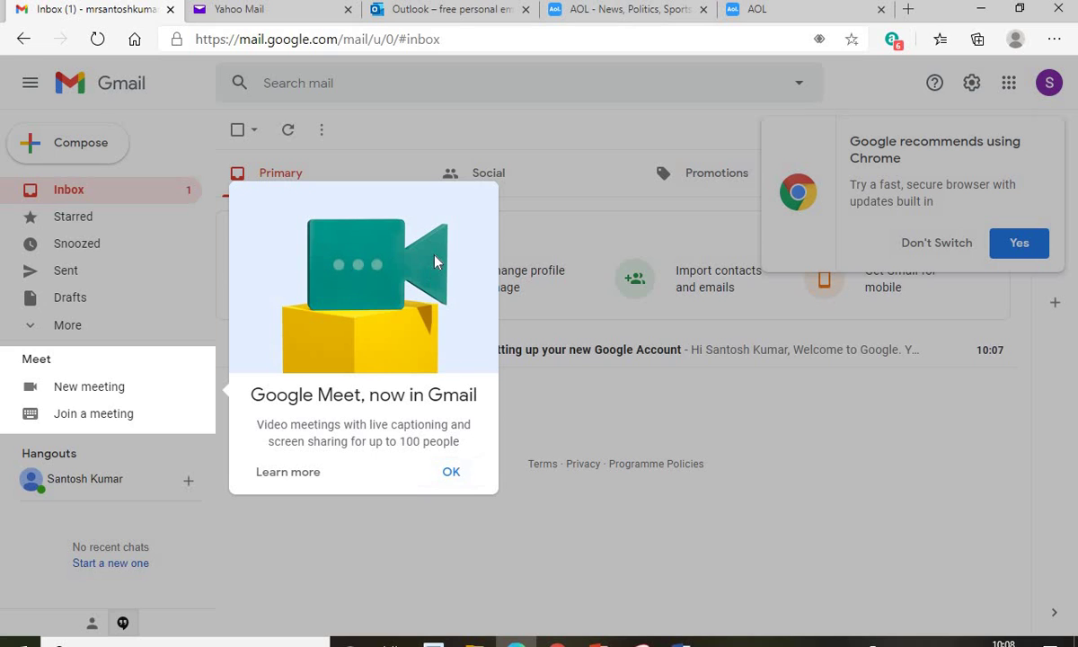
Dismiss the Google Meet announcement with OK and decline the Chrome switch suggestion.
left_click(454, 473)
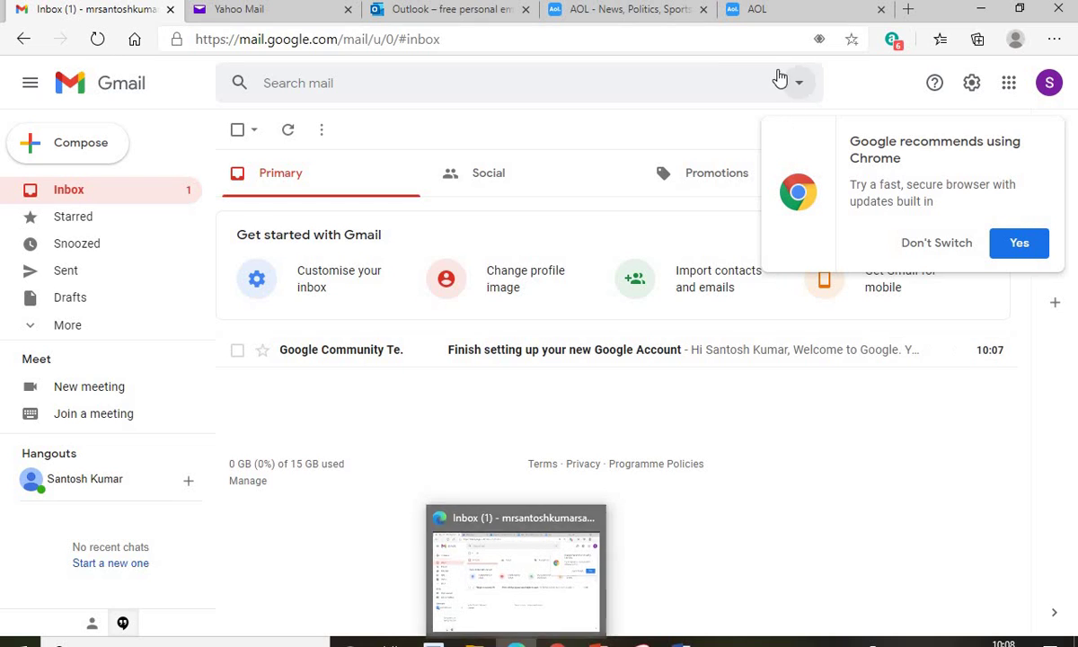
left_click(933, 245)
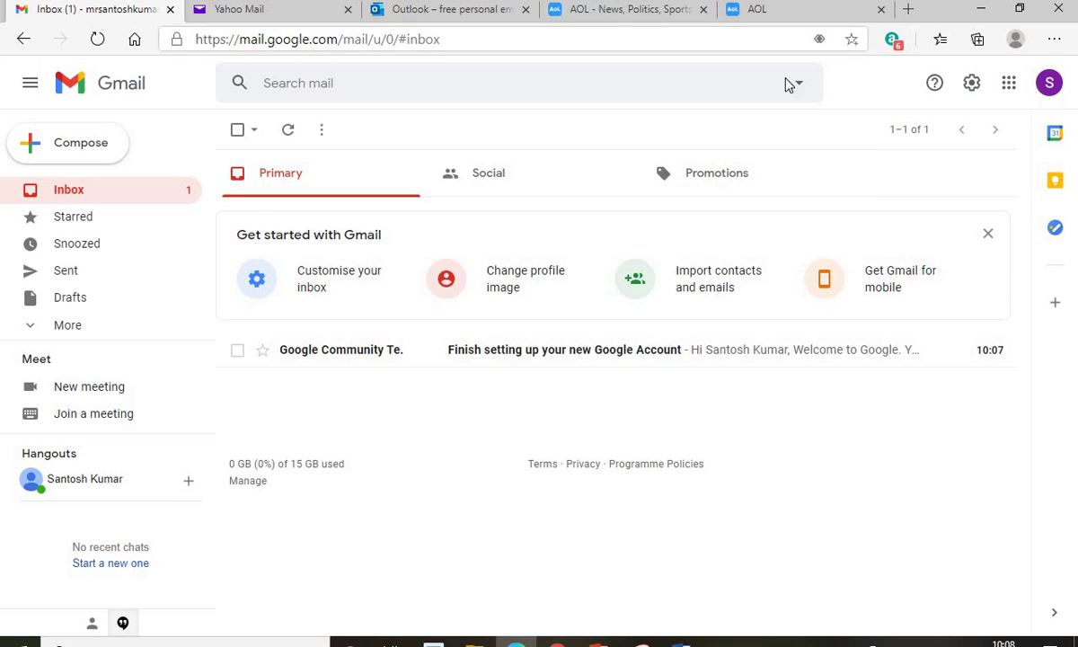
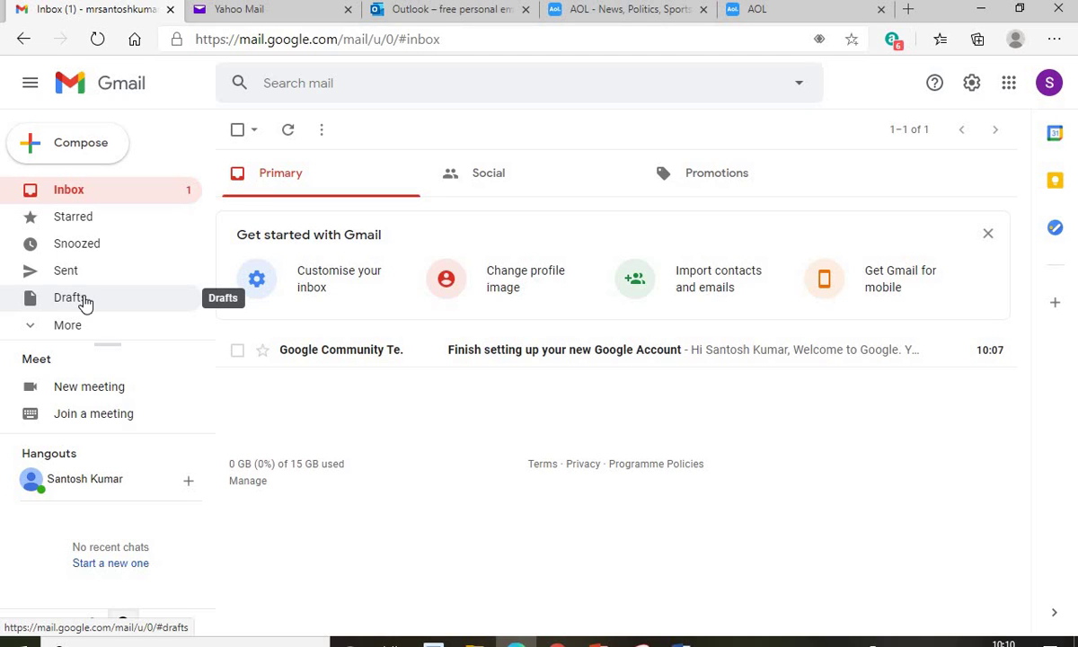
Expand the sidebar's More list and scroll down to Important, Scheduled, All Mail, Spam and Bin.
left_click(31, 327)
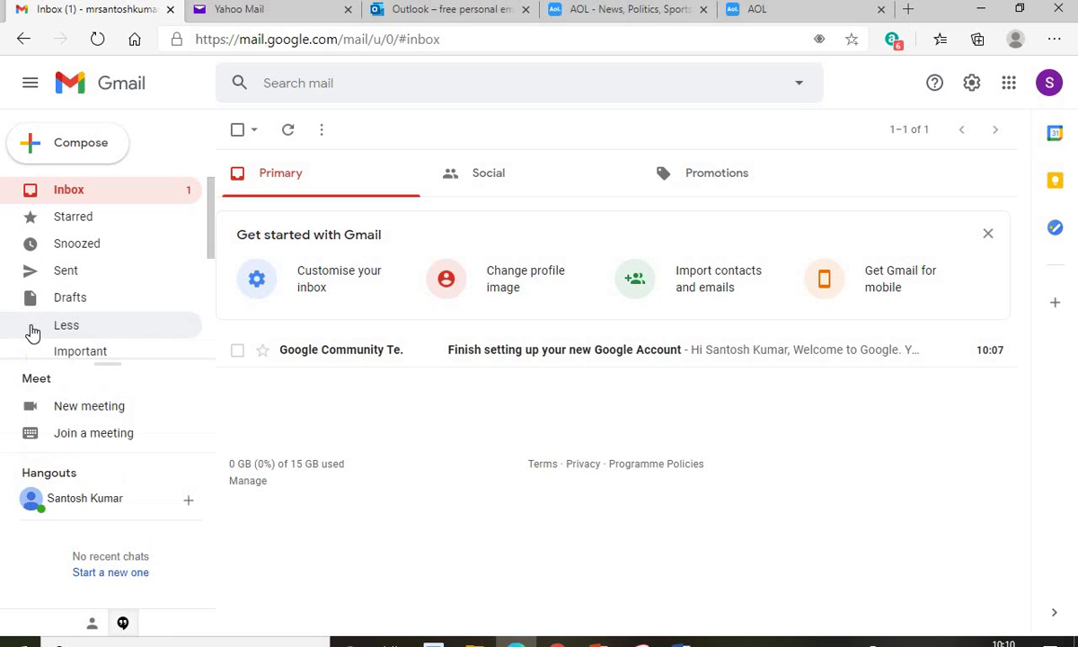
scroll(81, 314, "down", 2)
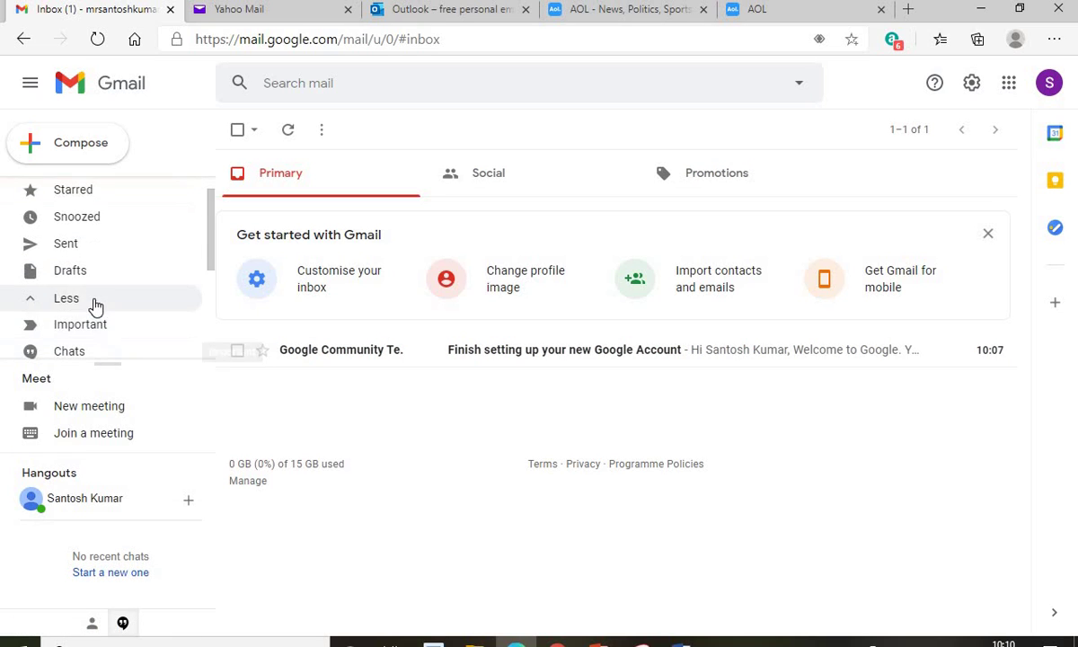
scroll(85, 302, "down", 1)
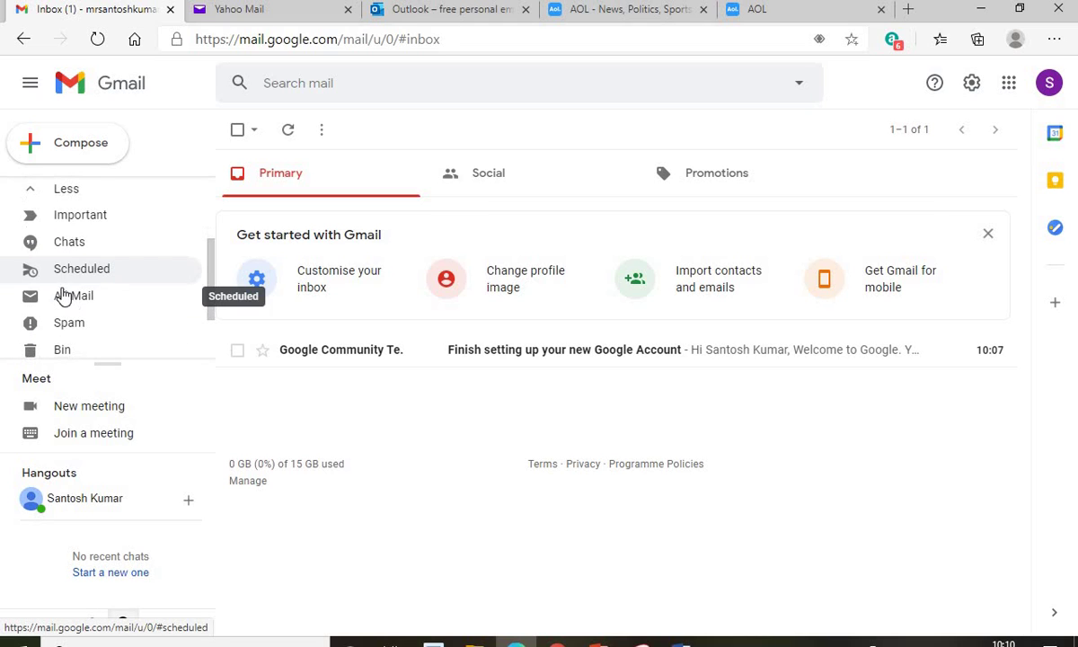
scroll(72, 334, "down", 1)
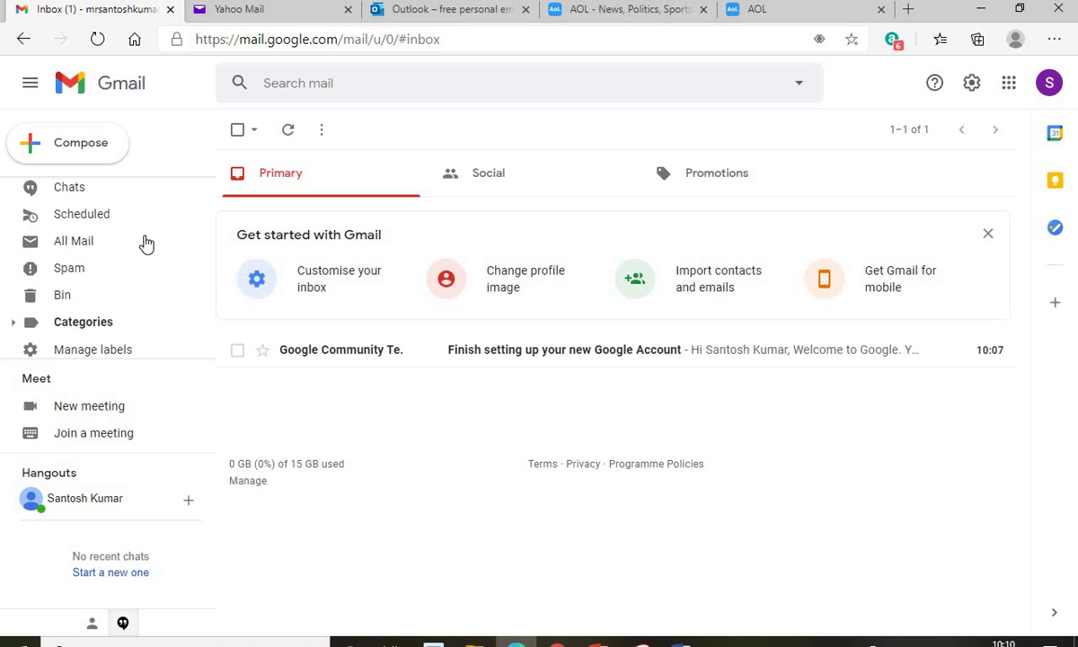
scroll(64, 298, "down", 1)
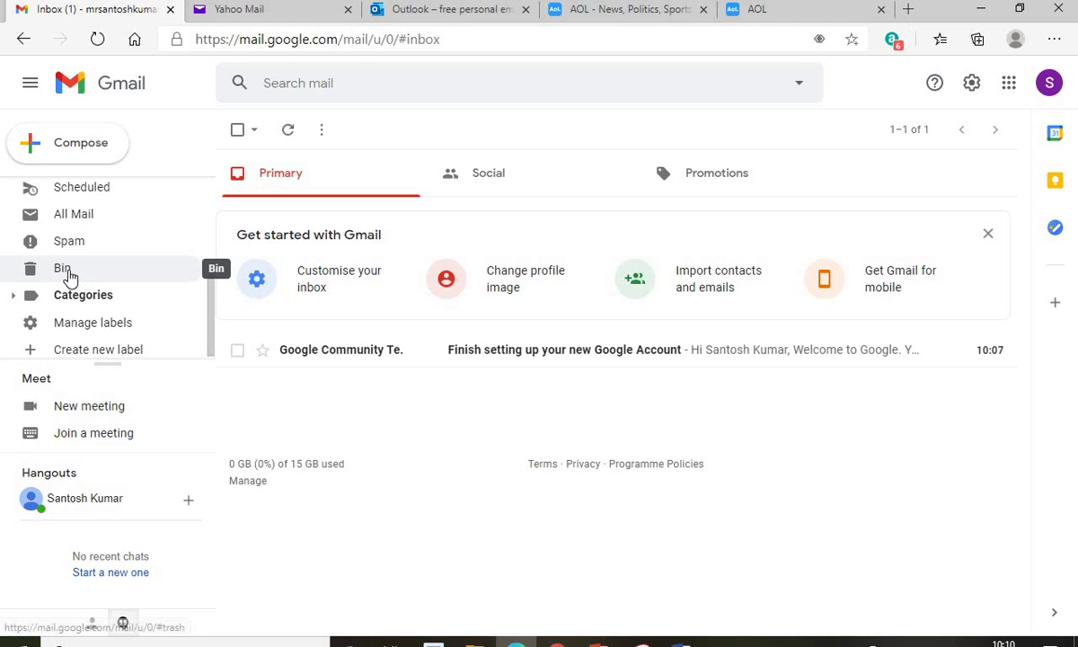
scroll(90, 314, "down", 1)
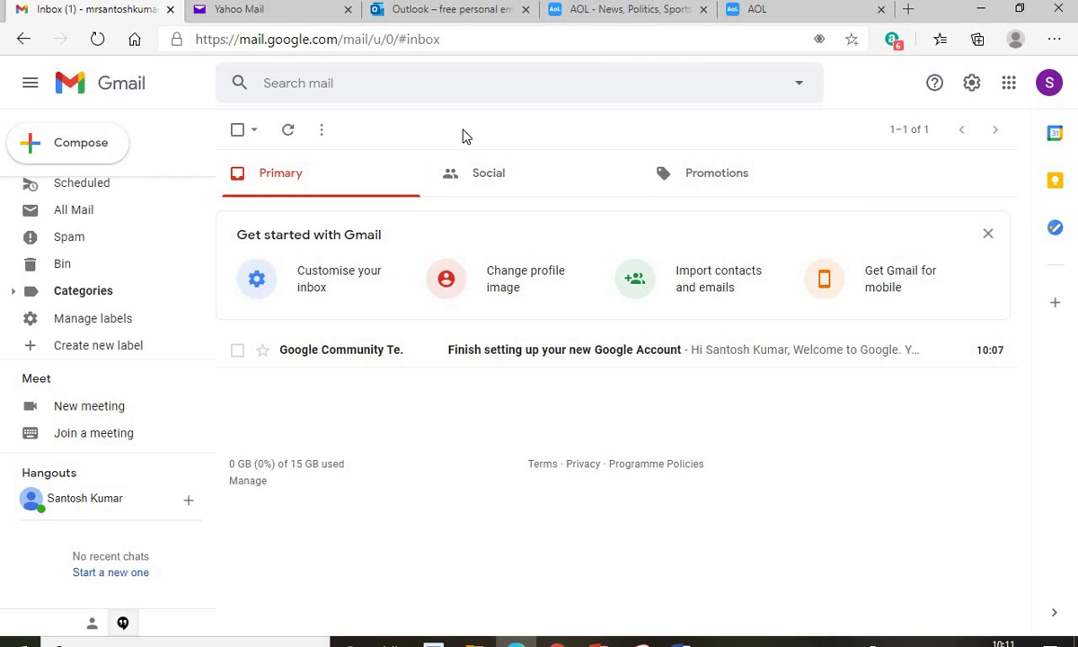
Compose a new message and enter the recipient's Gmail address in the To field.
left_click(62, 149)
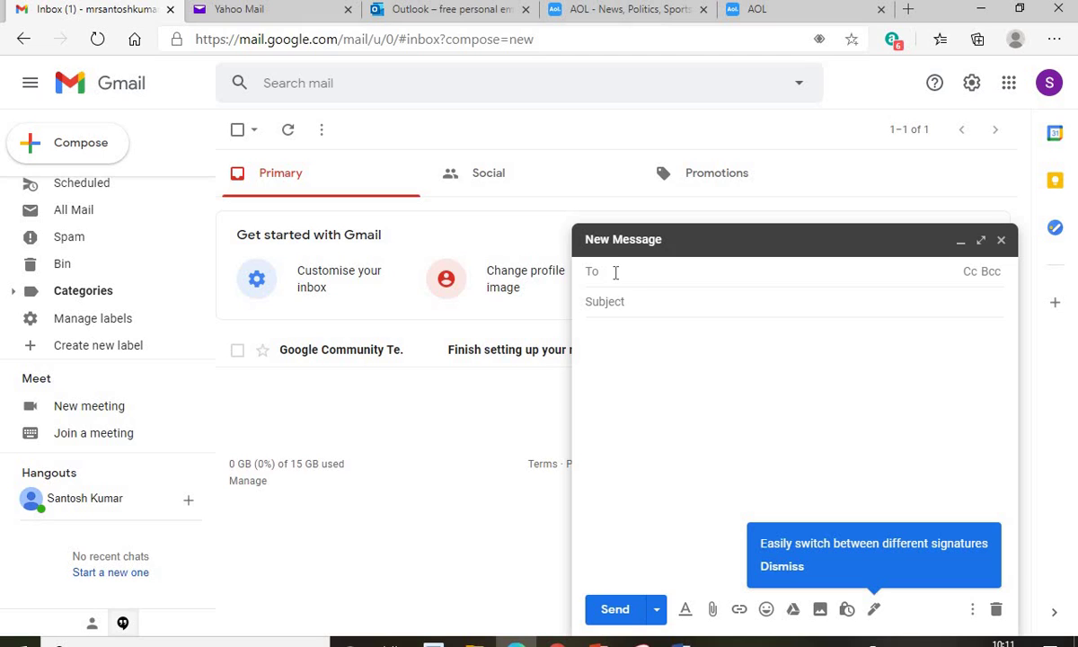
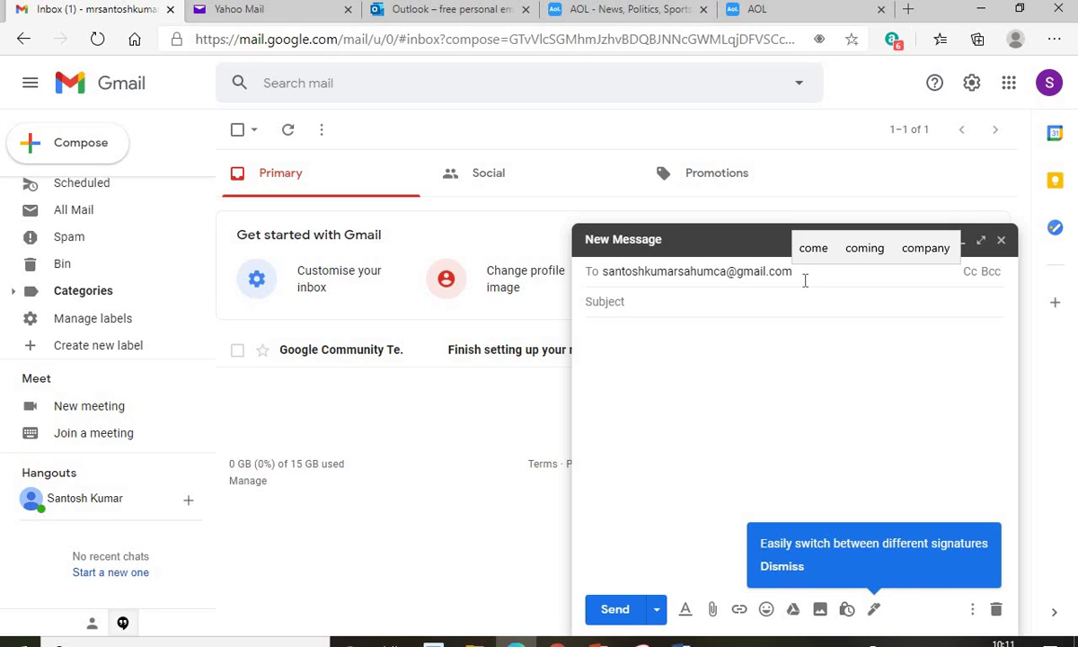
Enter a second person's Gmail address as Cc, then add an empty Bcc line.
left_click(971, 273)
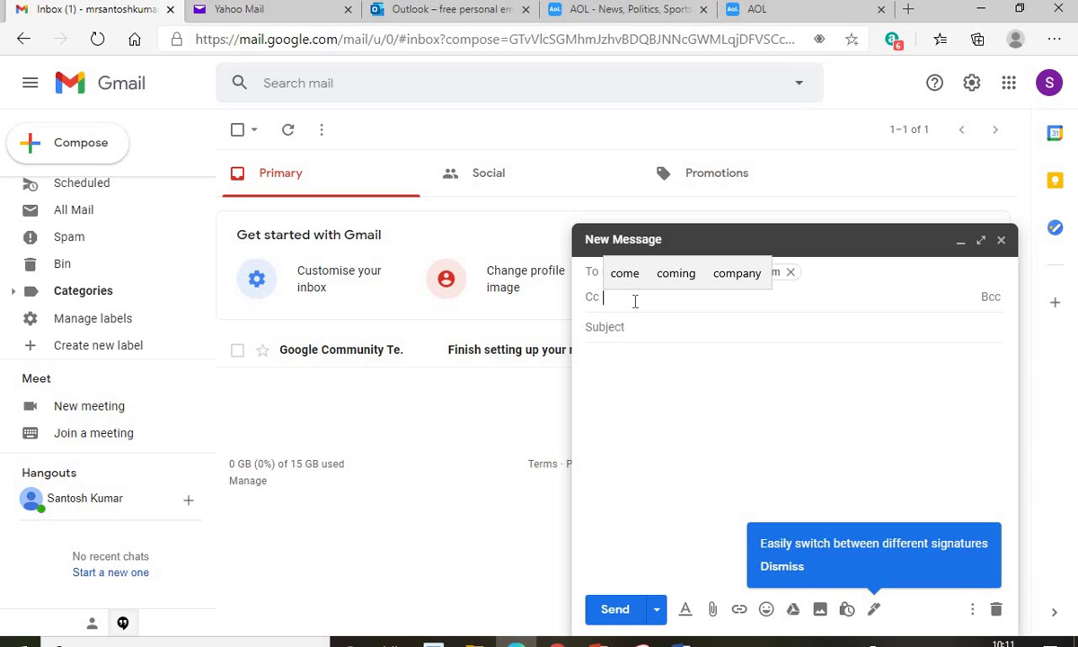
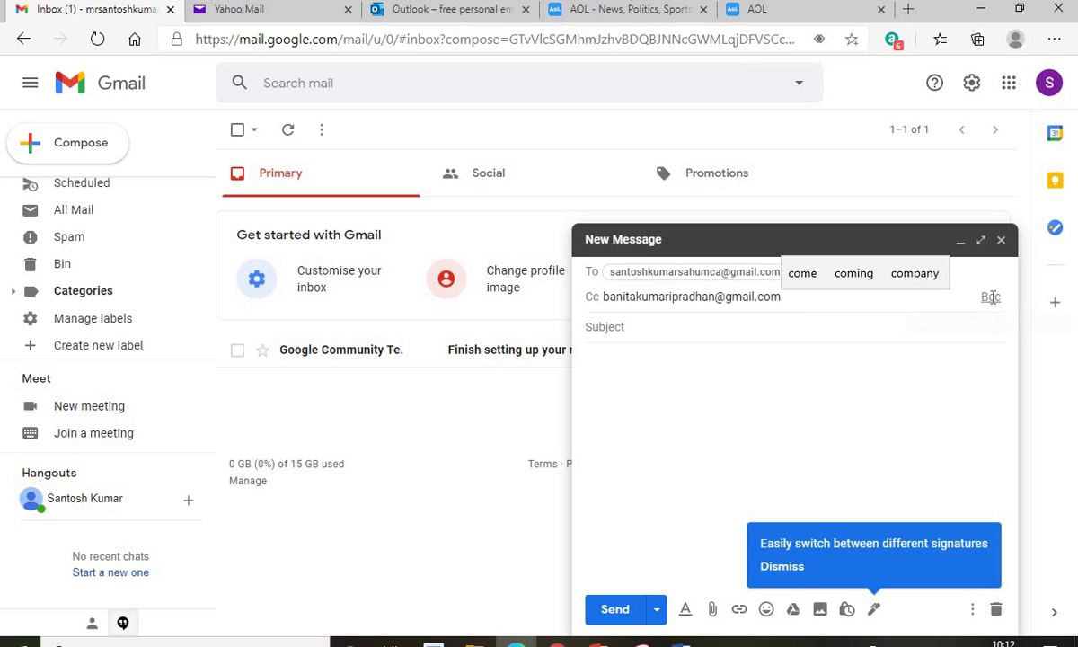
left_click(991, 298)
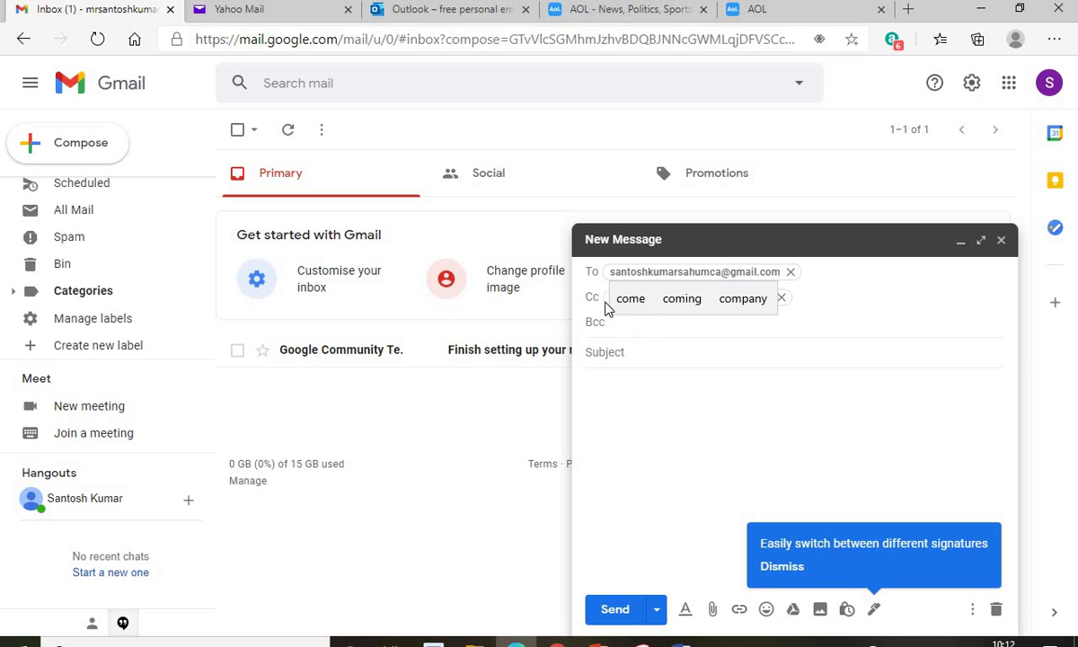